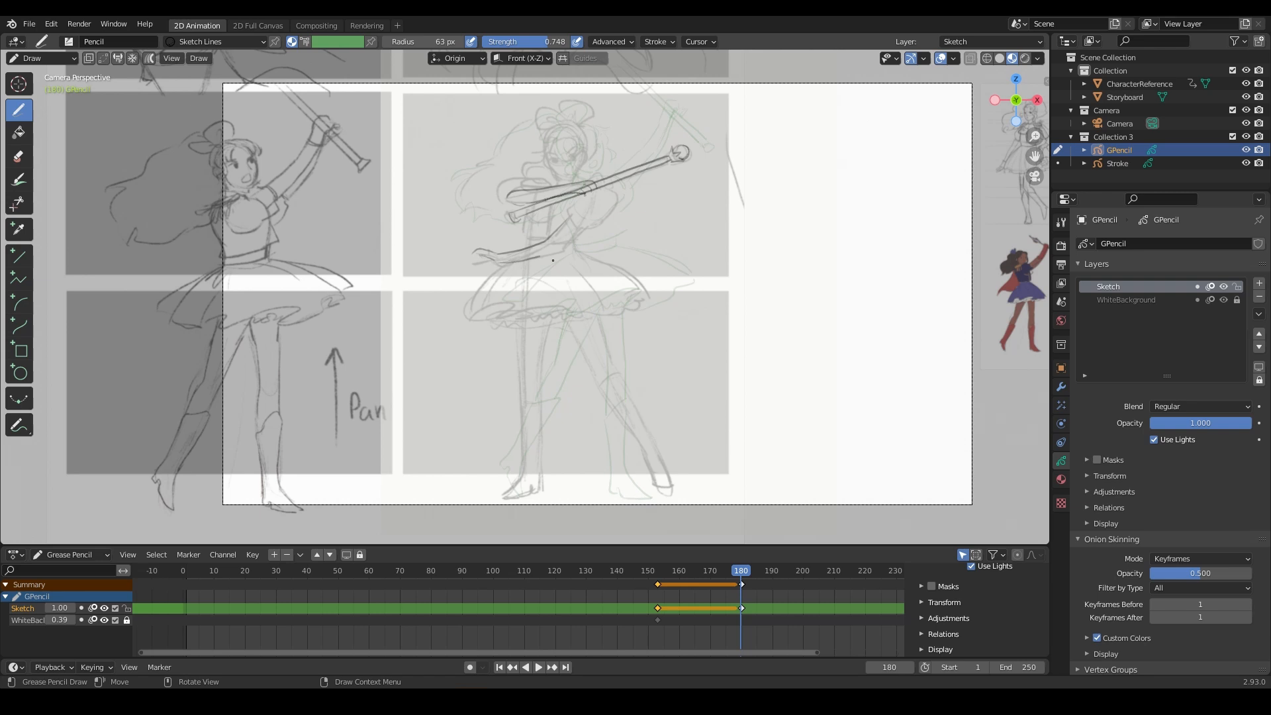
- Sketch a body line below the girl's waist in the staff pose on the Sketch layer at frame 180
drag(558, 249, 637, 407)
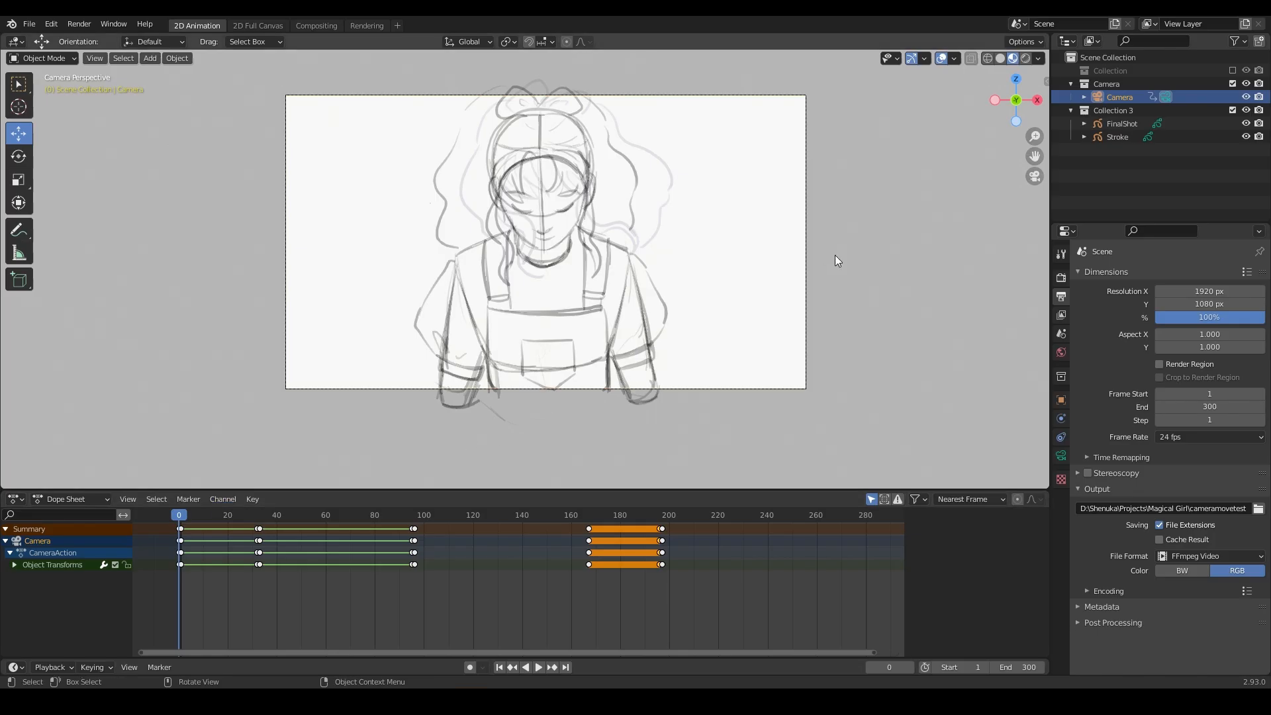
- Play the camera move animation and examine it from outside the camera by orbiting around the drawings, finishing in camera view
key(space)
key(KP_0)
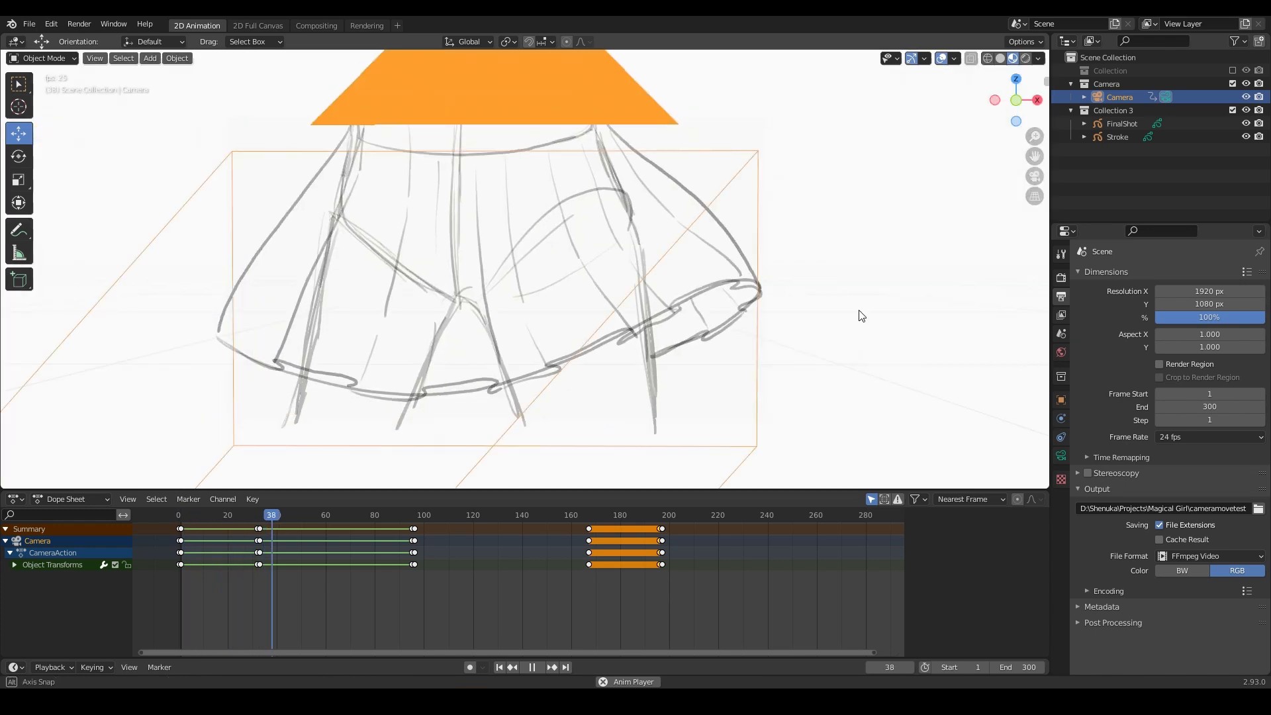
middle_drag(862, 316, 808, 346)
scroll(810, 347, down, 3)
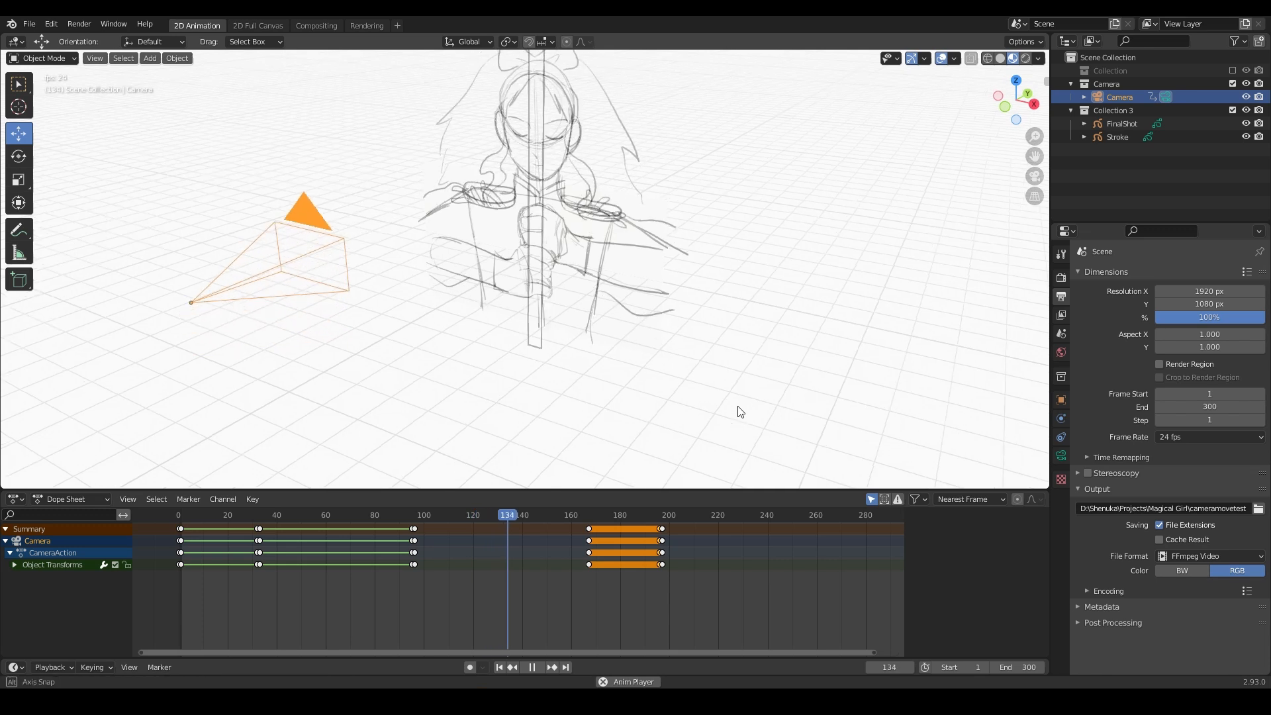
middle_drag(740, 412, 785, 393)
click(1030, 177)
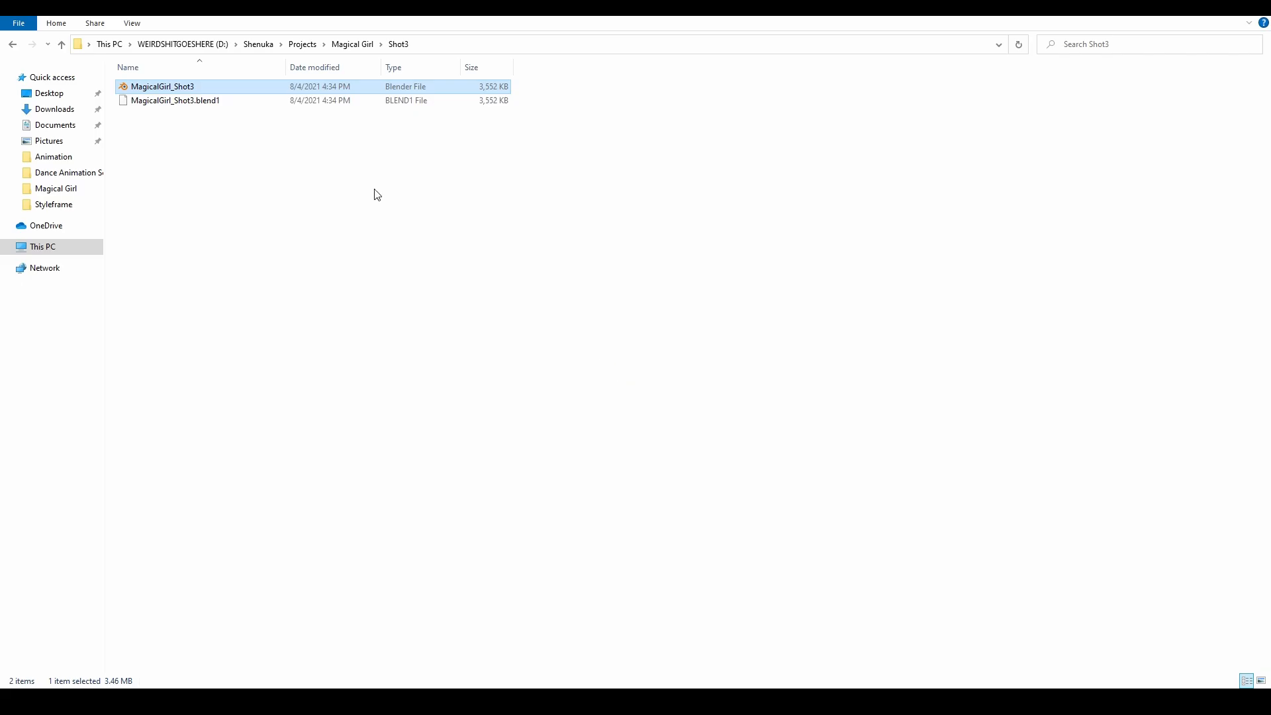
- In File Explorer, go from the Shot3 folder up to the Magical Girl project folder and open Shot2
click(237, 100)
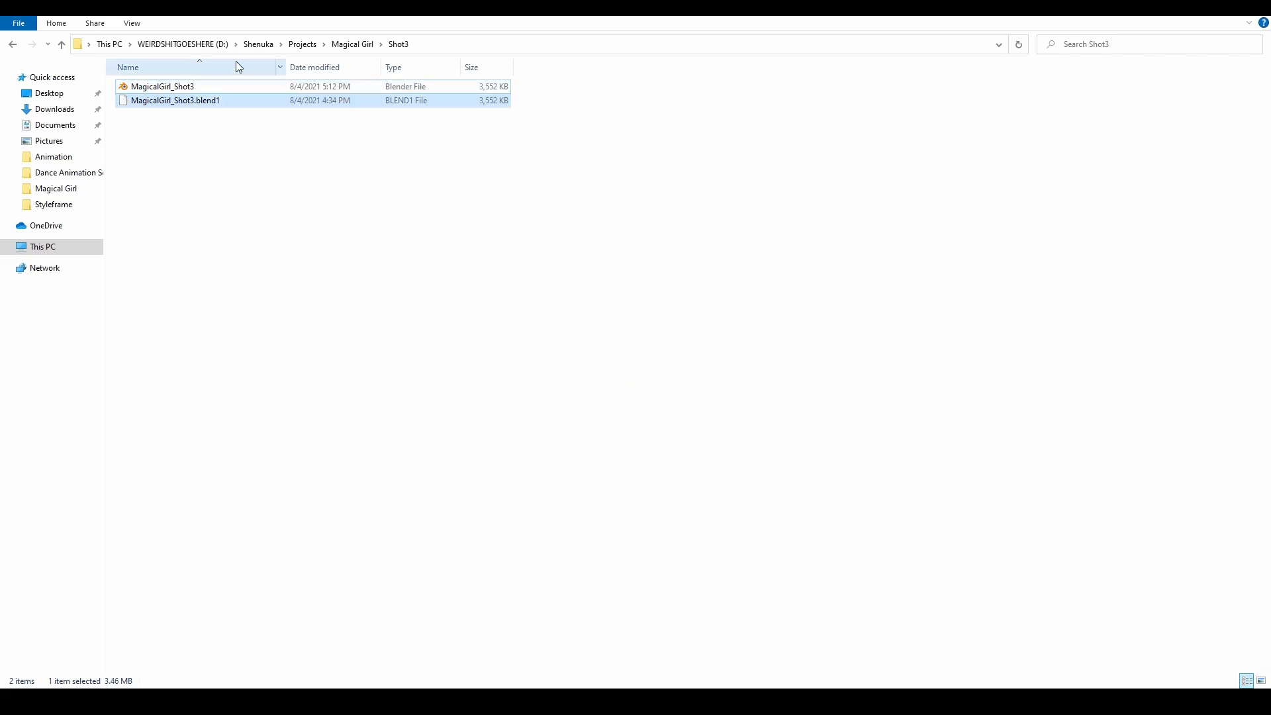
click(345, 48)
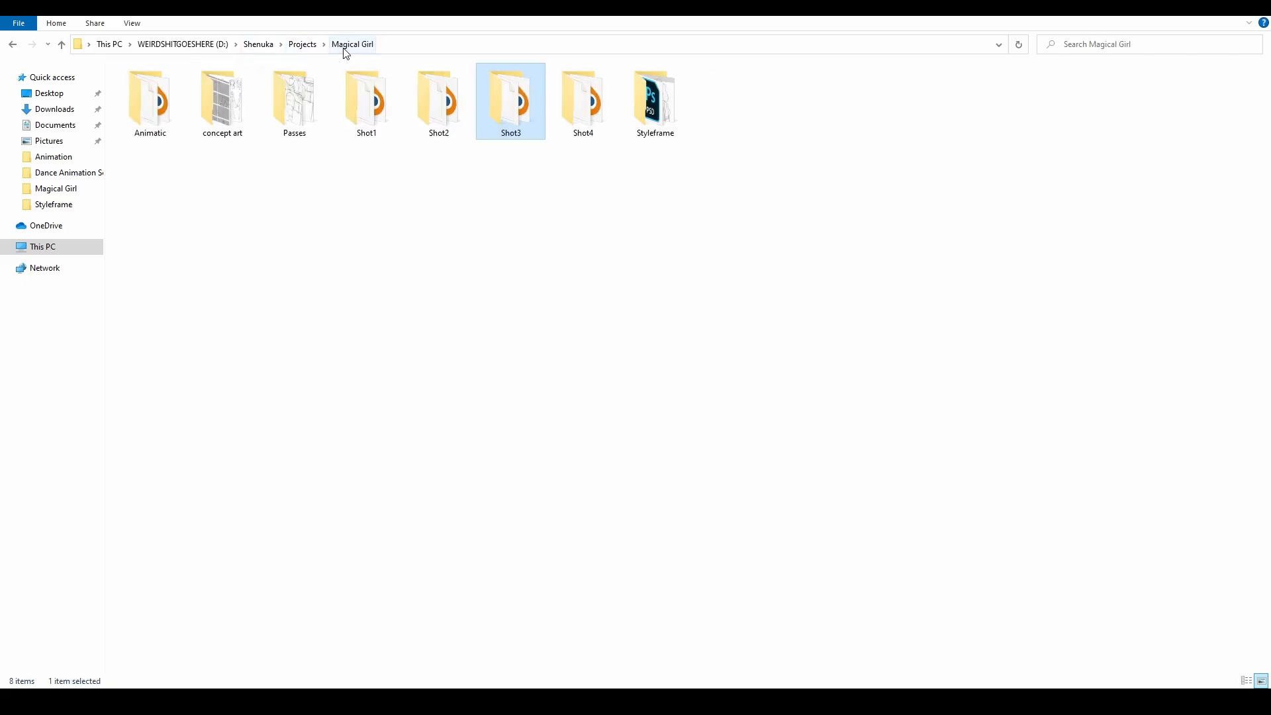
click(432, 127)
double_click(431, 128)
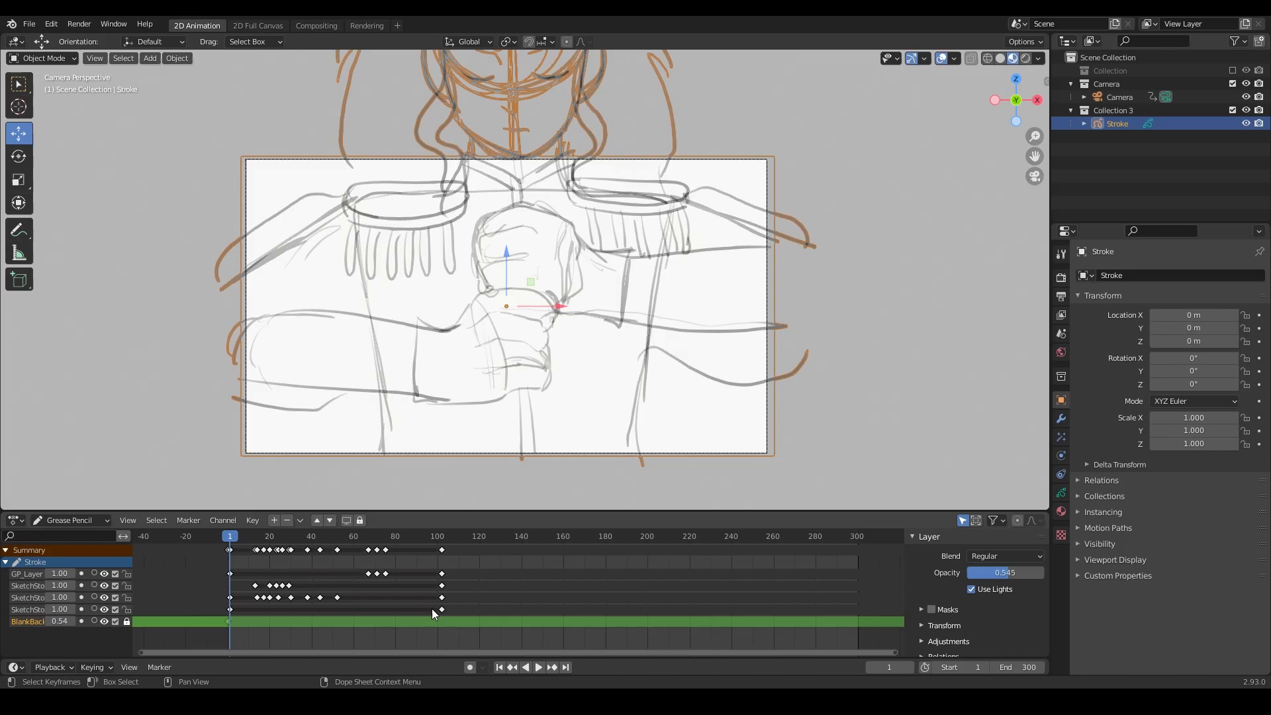
- Set the dope sheet to Grease Pencil mode in the skirt shot and play the storyboard animation
key(space)
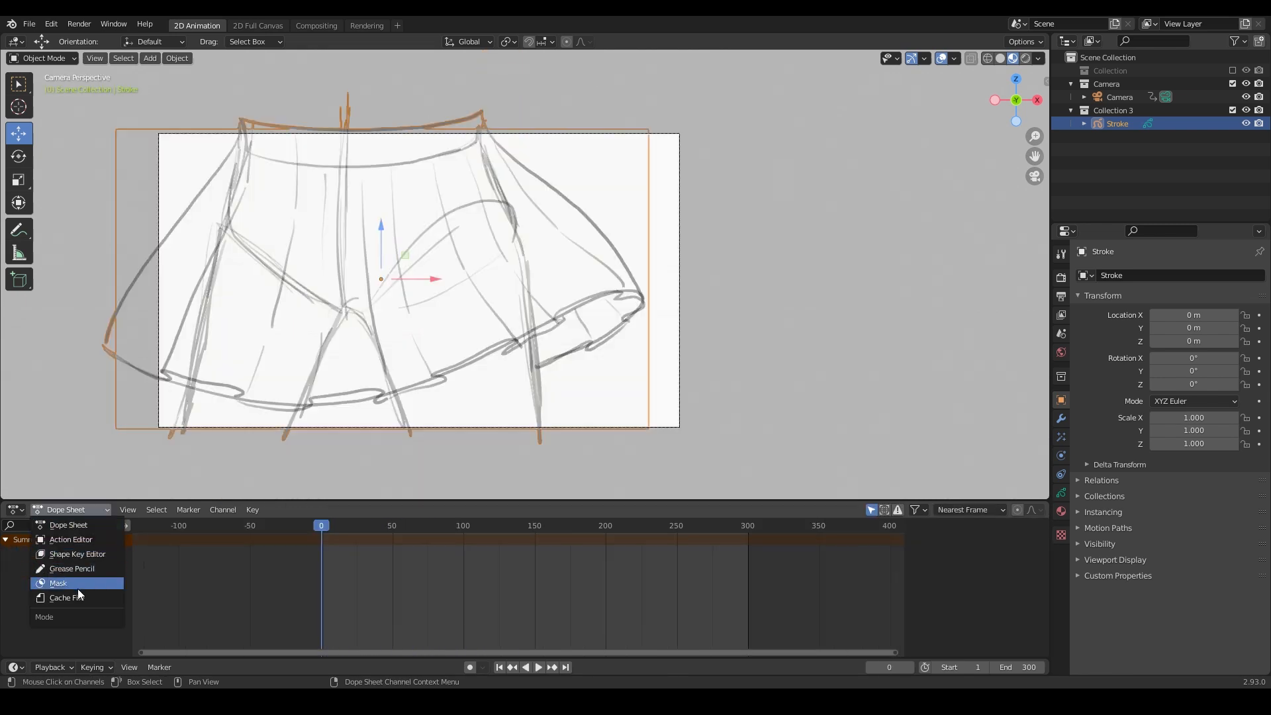
click(77, 568)
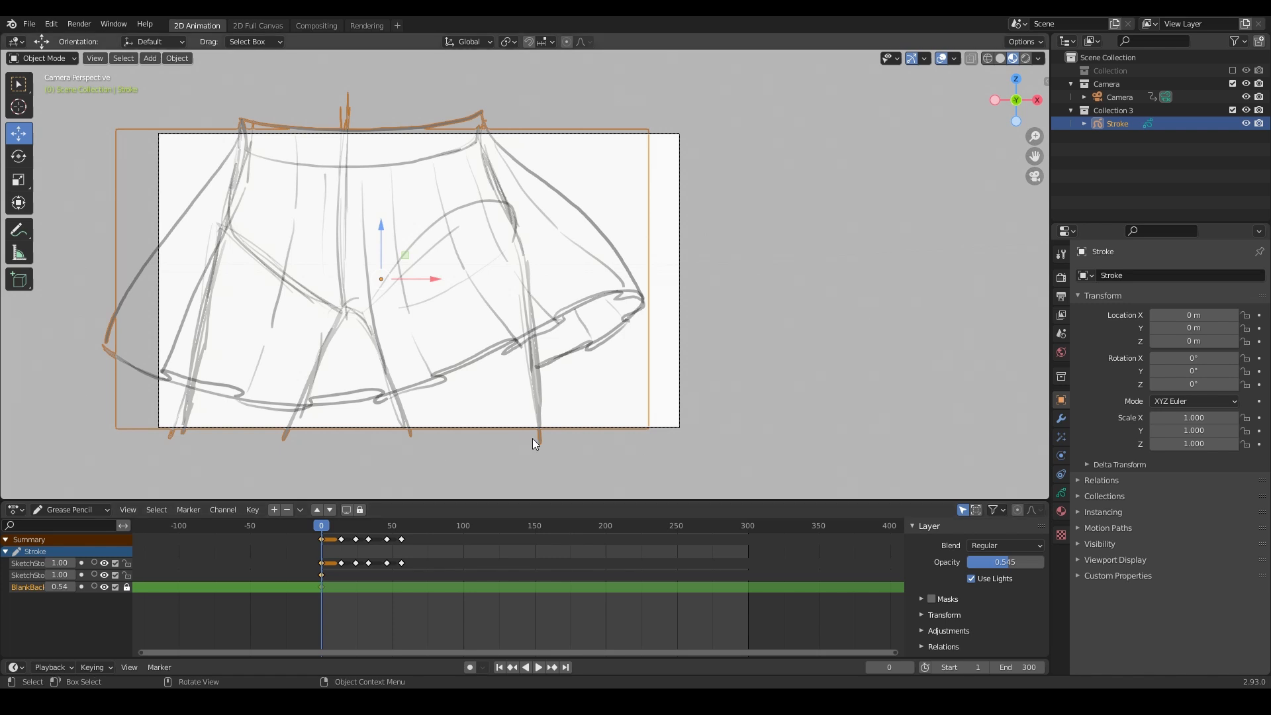
shift+middle_drag(643, 436, 793, 427)
key(space)
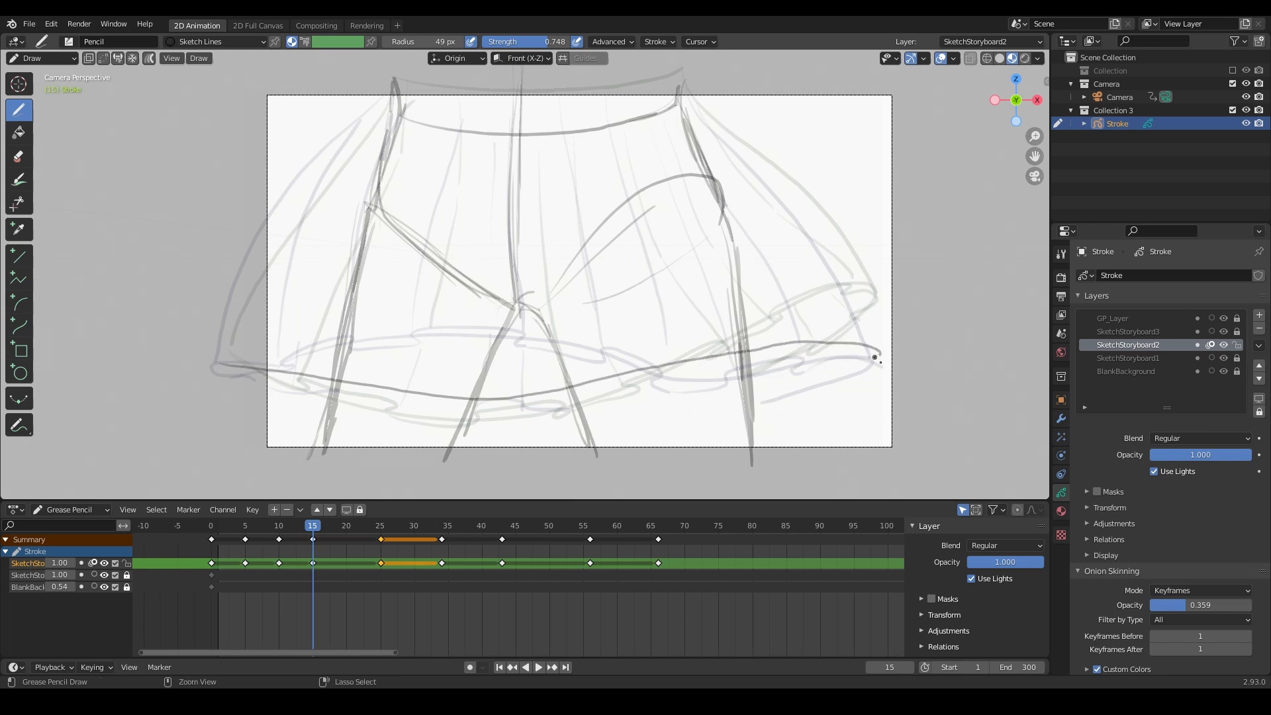
- Redraw the skirt's hem curve at frame 15 on SketchStoryboard2 and try an extra hem stroke at frame 20
key(ctrl+z)
drag(226, 362, 753, 378)
mouse_move(320, 534)
mouse_down()
mouse_move(307, 558)
mouse_move(378, 562)
mouse_move(346, 560)
mouse_up()
drag(489, 384, 583, 392)
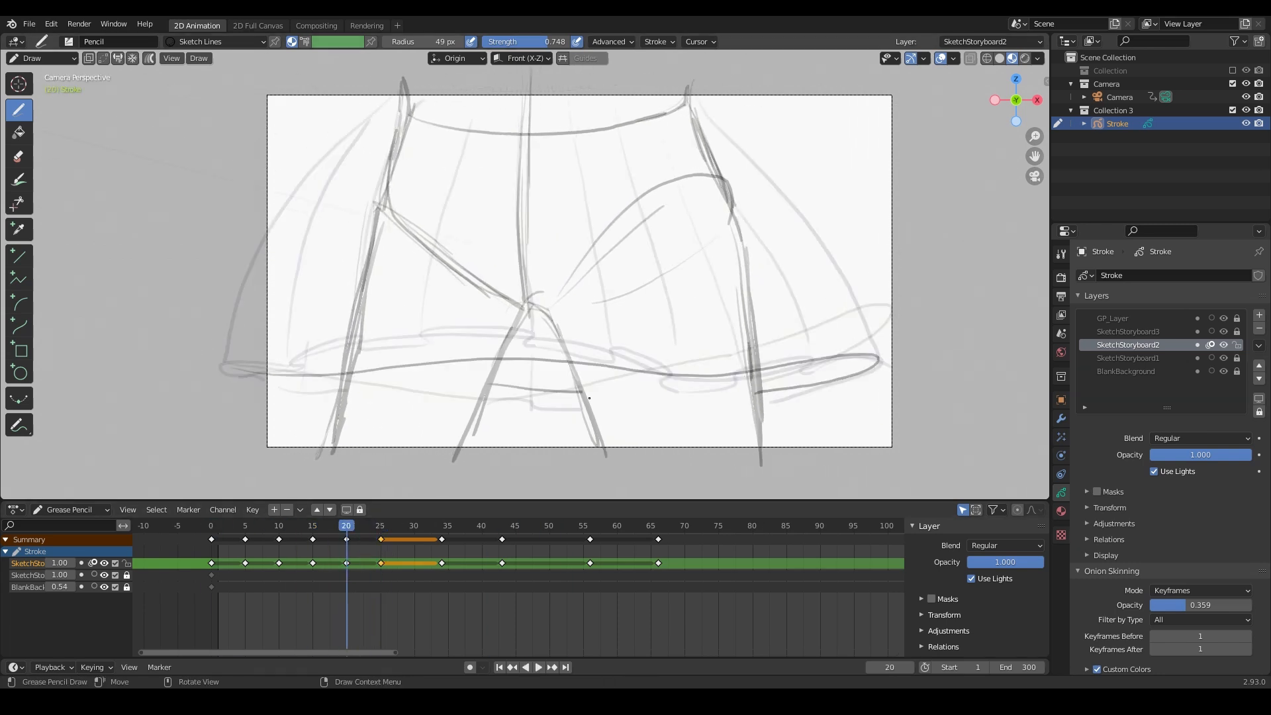
key(ctrl+z)
- Play the rough skirt animation repeatedly from the first frames to check the hem's motion
key(Down)
drag(295, 530, 206, 551)
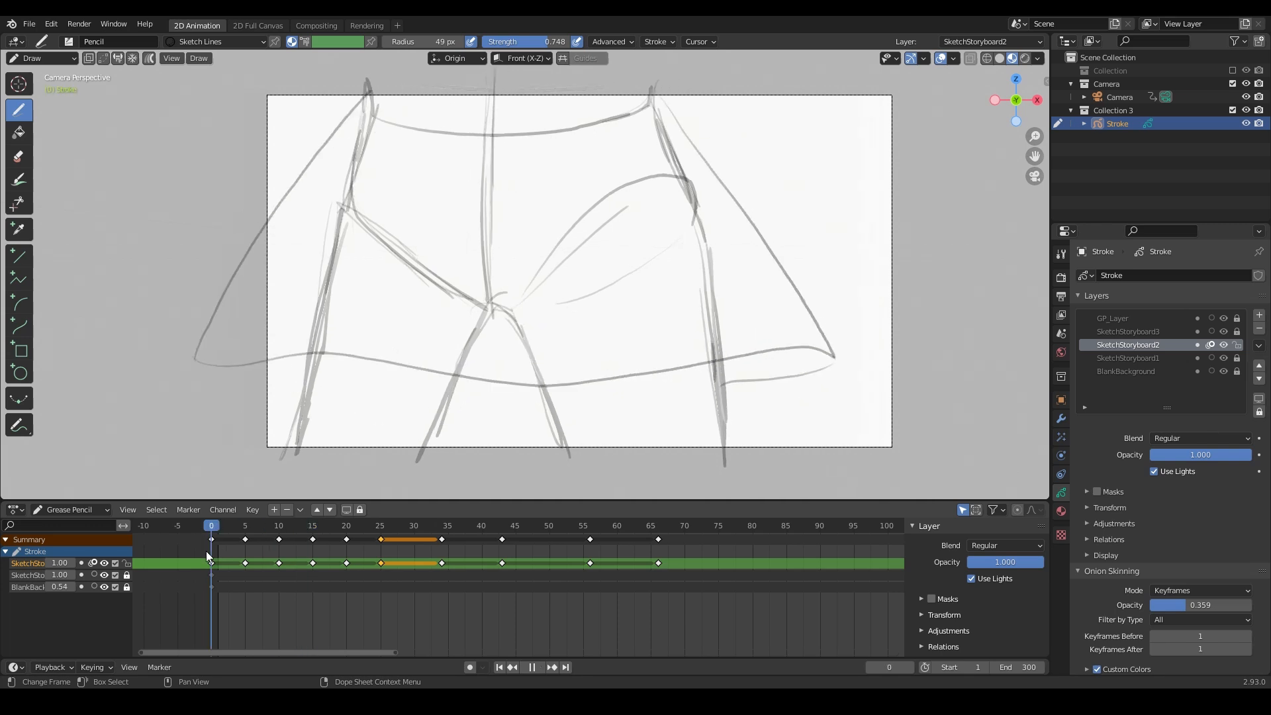
key(space)
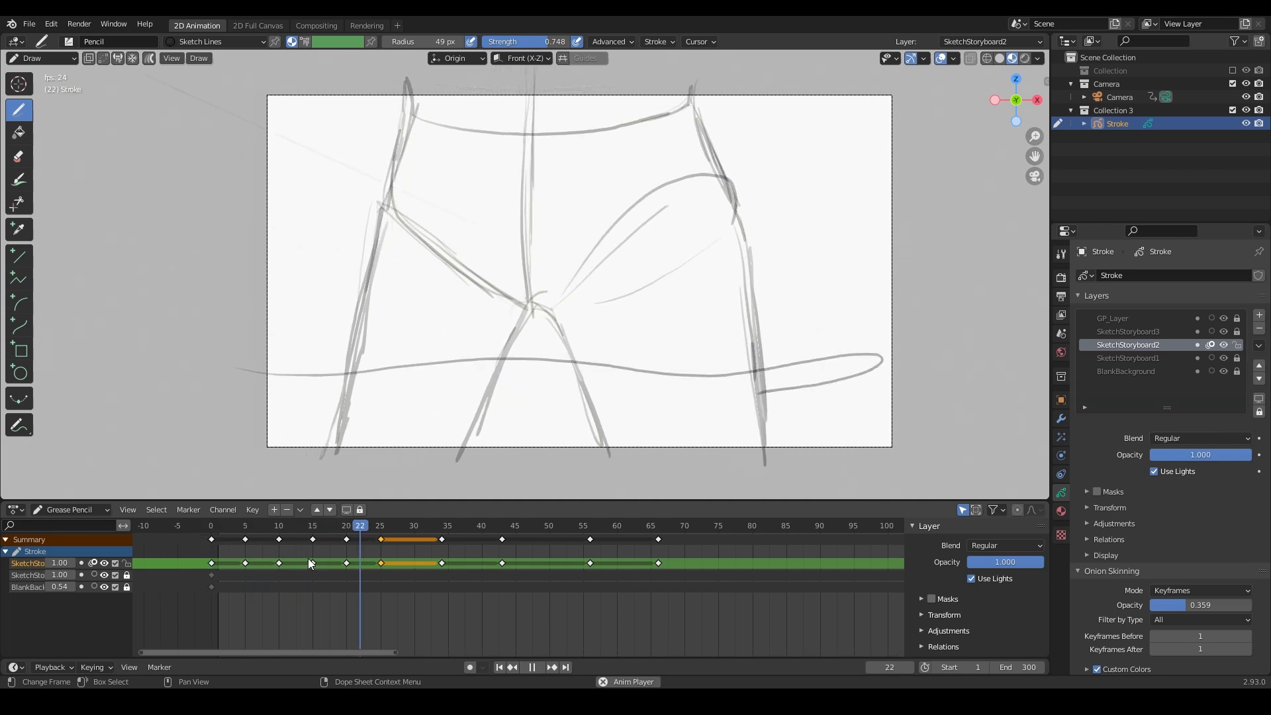
click(212, 530)
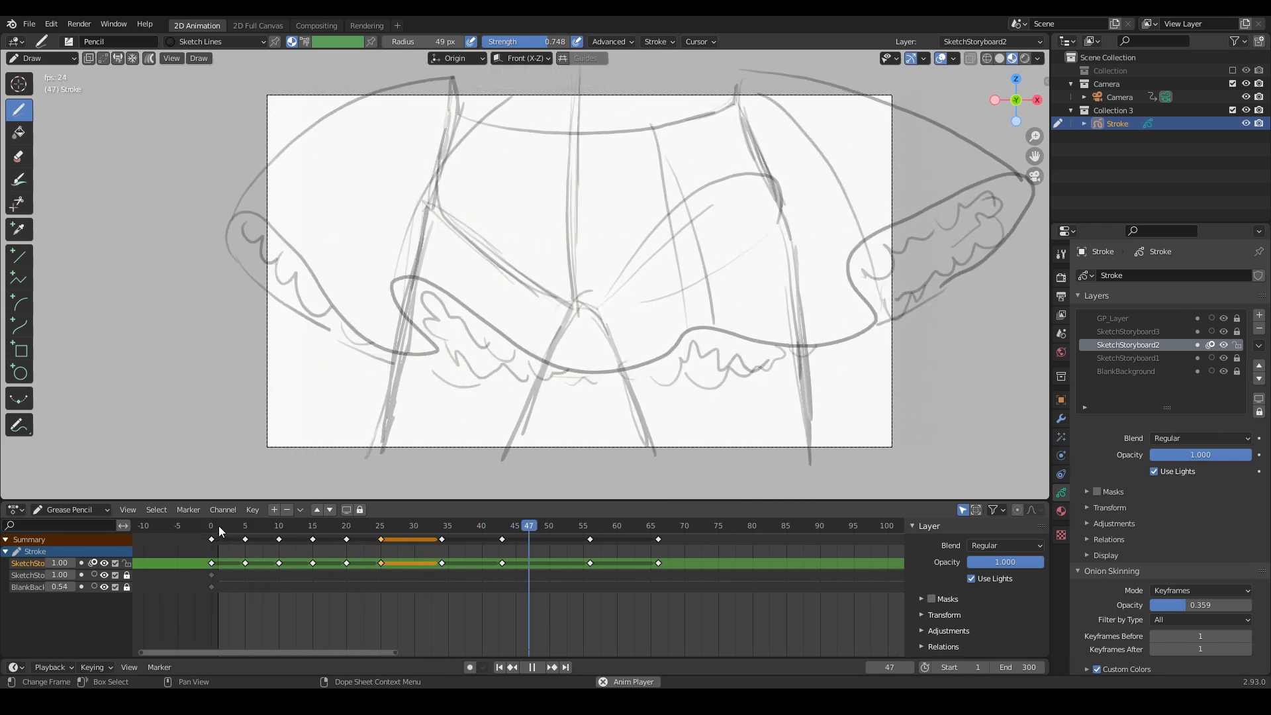
click(218, 530)
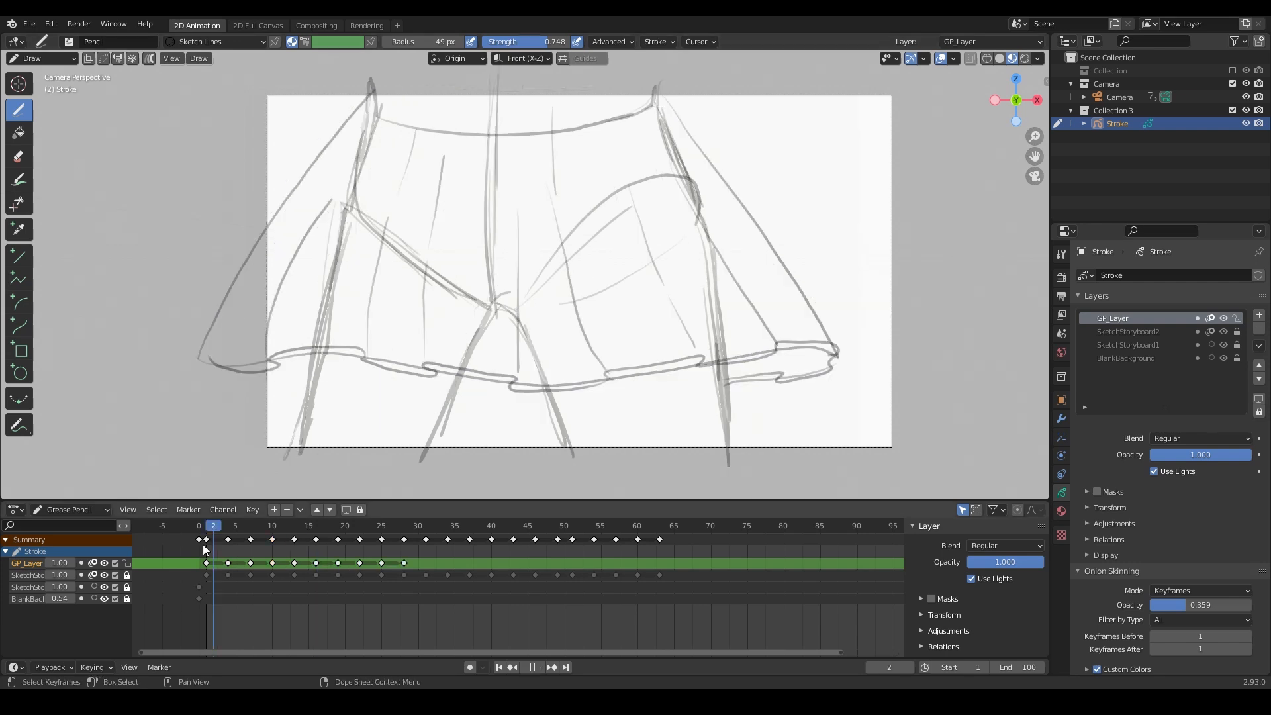
key(space)
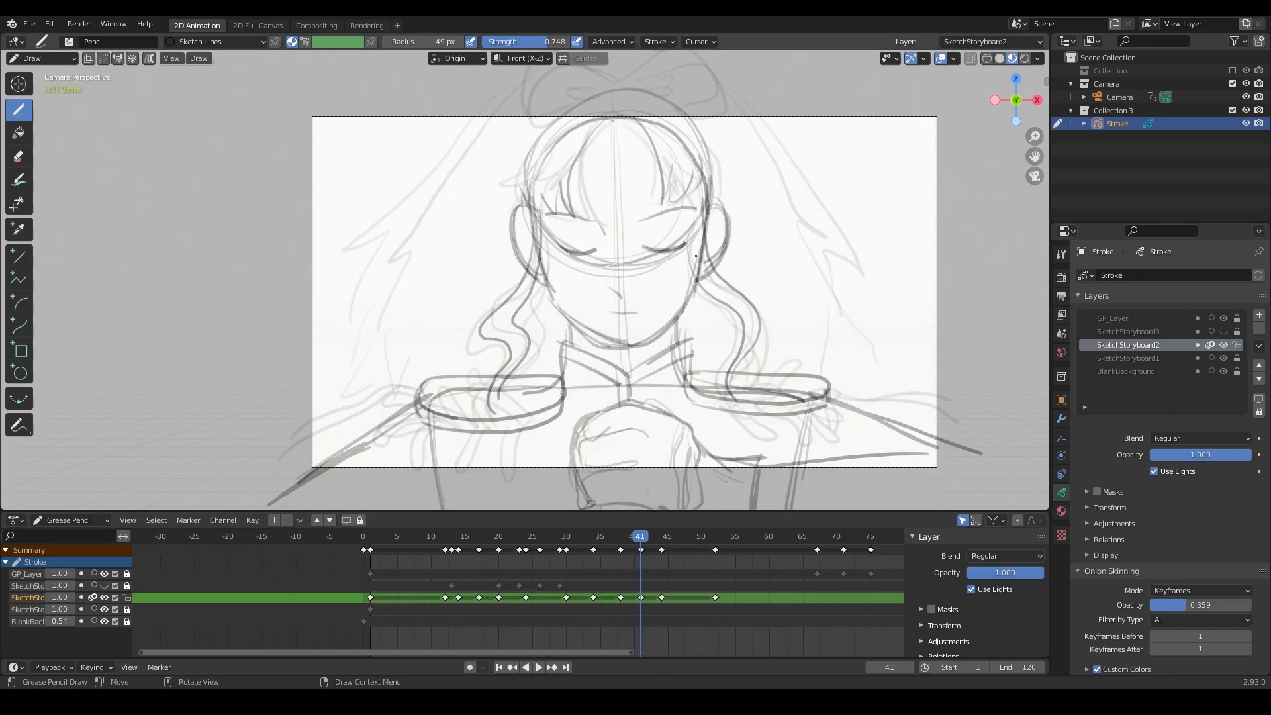
- Sketch the left loop of the head bow at frame 41 on SketchStoryboard2 and play back the hair and bow motion
shift+middle_drag(699, 178, 687, 231)
drag(606, 137, 527, 175)
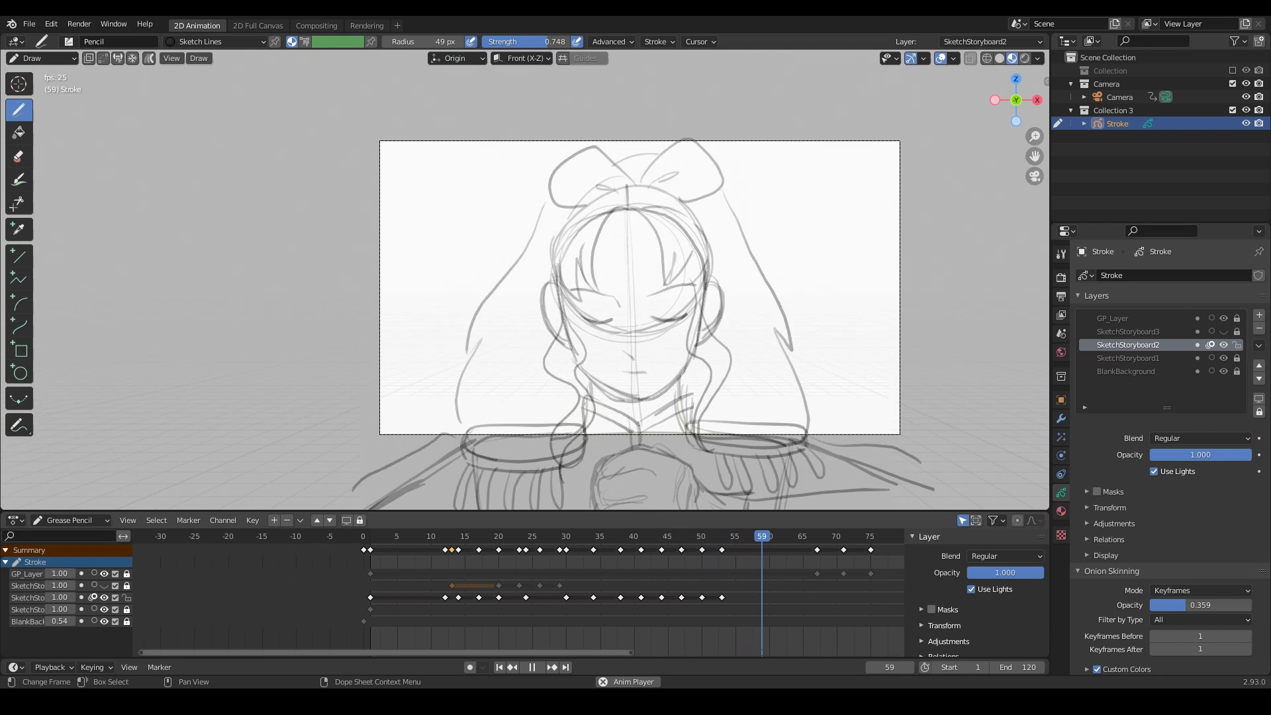
click(432, 545)
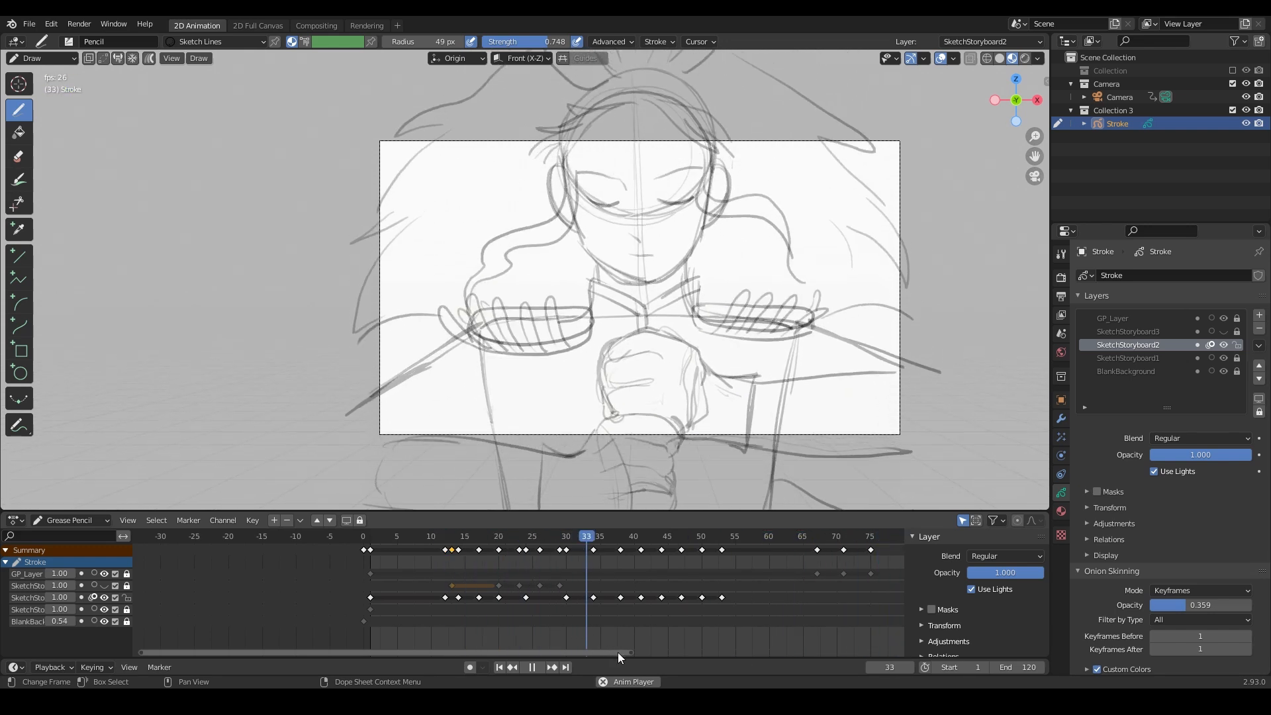
key(space)
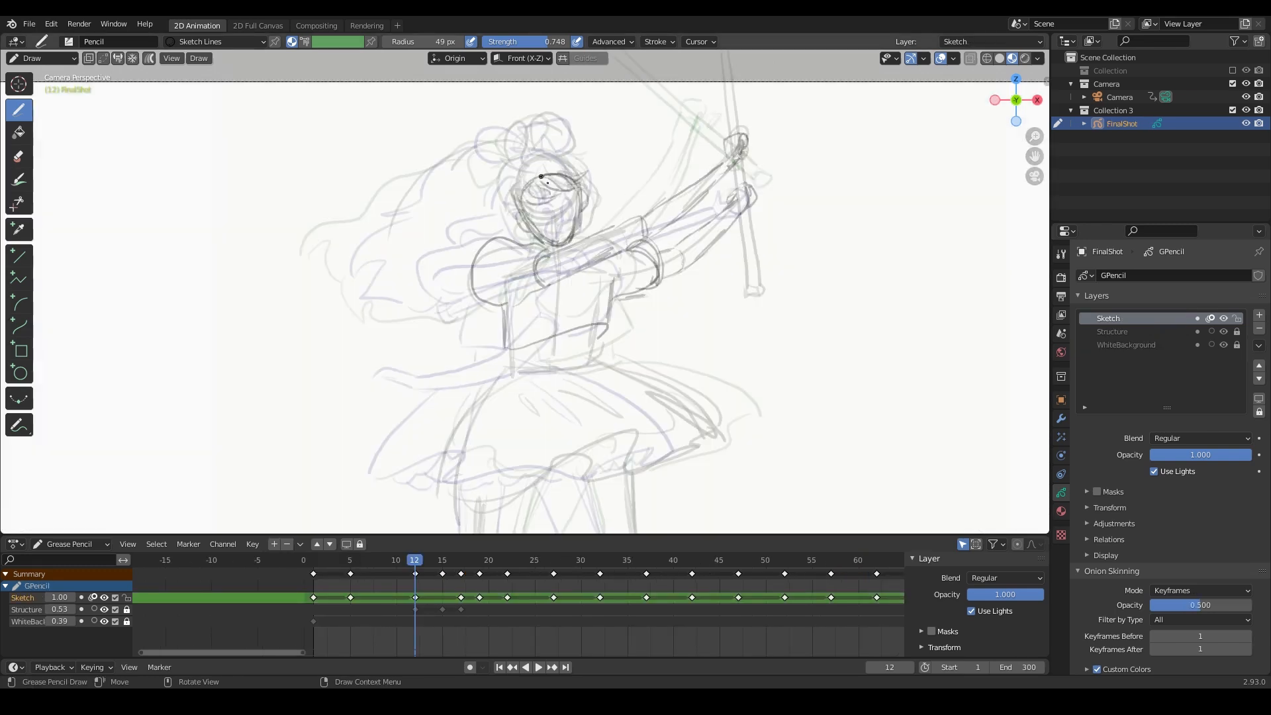
- Sketch the puff sleeve of the FinalShot figure at frame 12 on the Sketch layer and play back the staff swing
drag(621, 236, 634, 292)
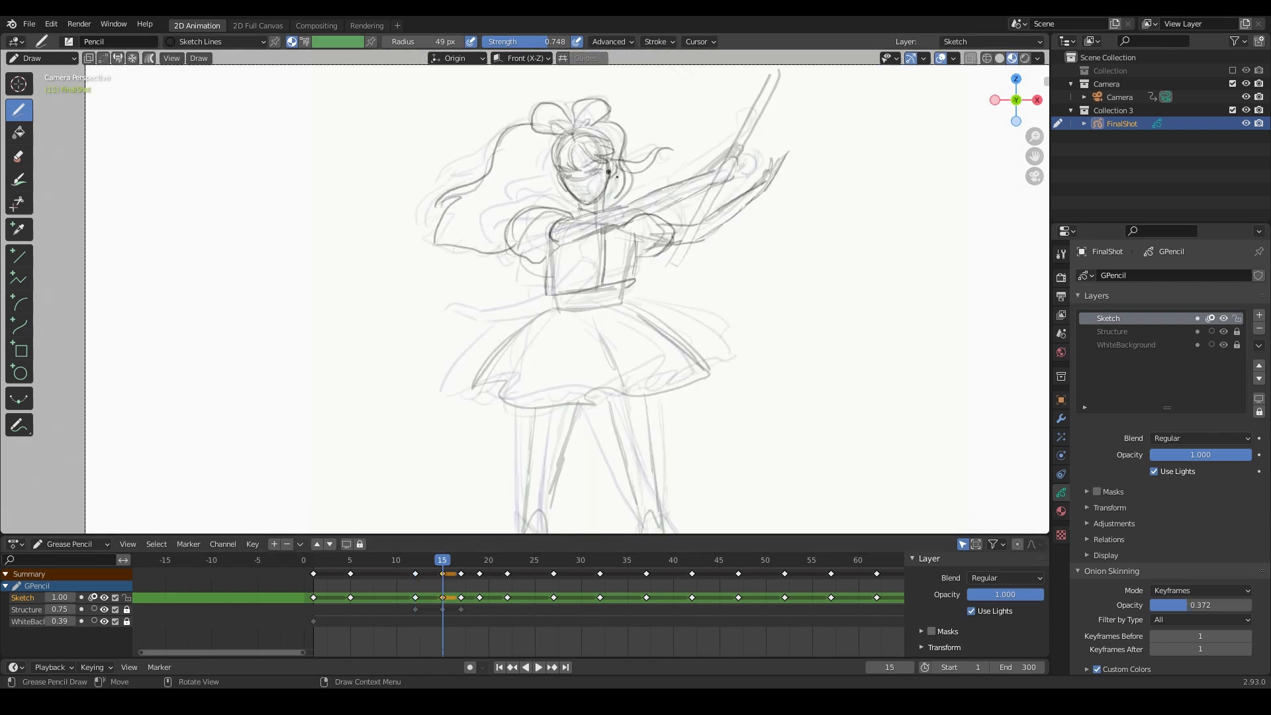
drag(447, 562, 398, 562)
key(space)
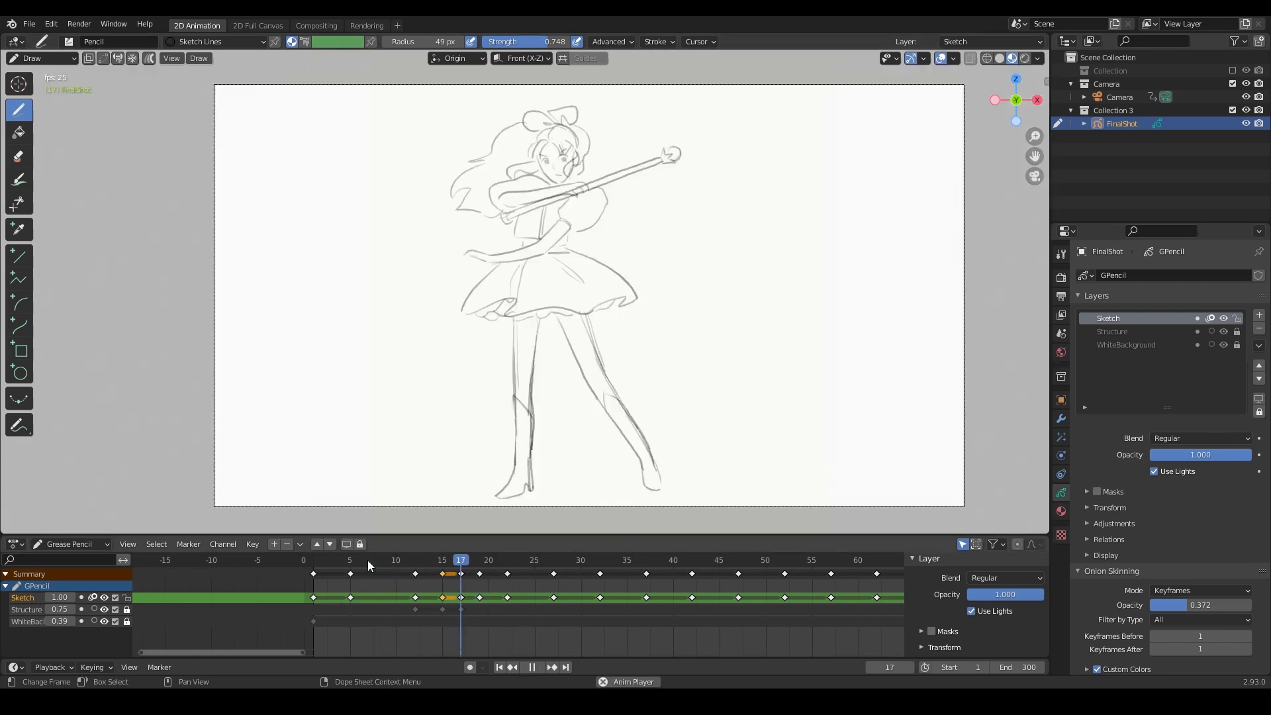
key(space)
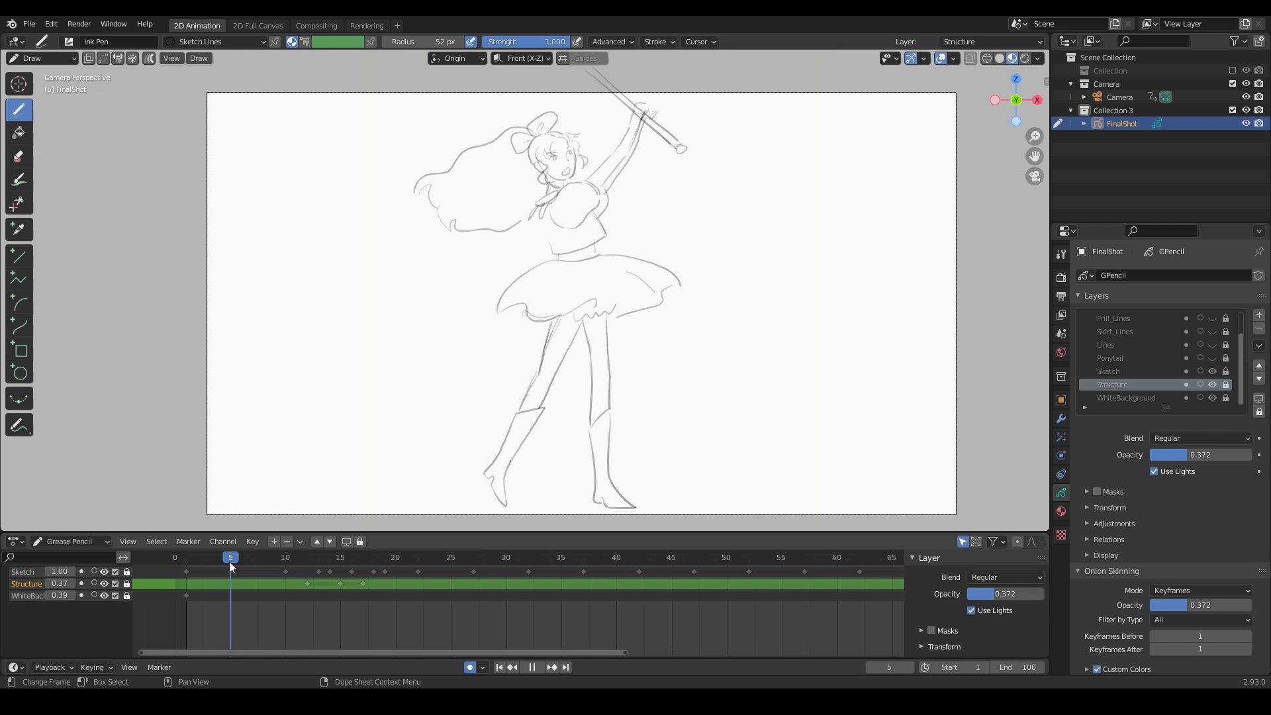
- Scrub through the FinalShot frames and play the rough staff swing from frame 0
mouse_move(229, 562)
mouse_down()
mouse_move(217, 569)
mouse_move(290, 574)
mouse_move(217, 590)
mouse_move(339, 590)
mouse_move(418, 605)
mouse_move(382, 606)
mouse_move(462, 606)
mouse_move(384, 615)
mouse_move(514, 623)
mouse_up()
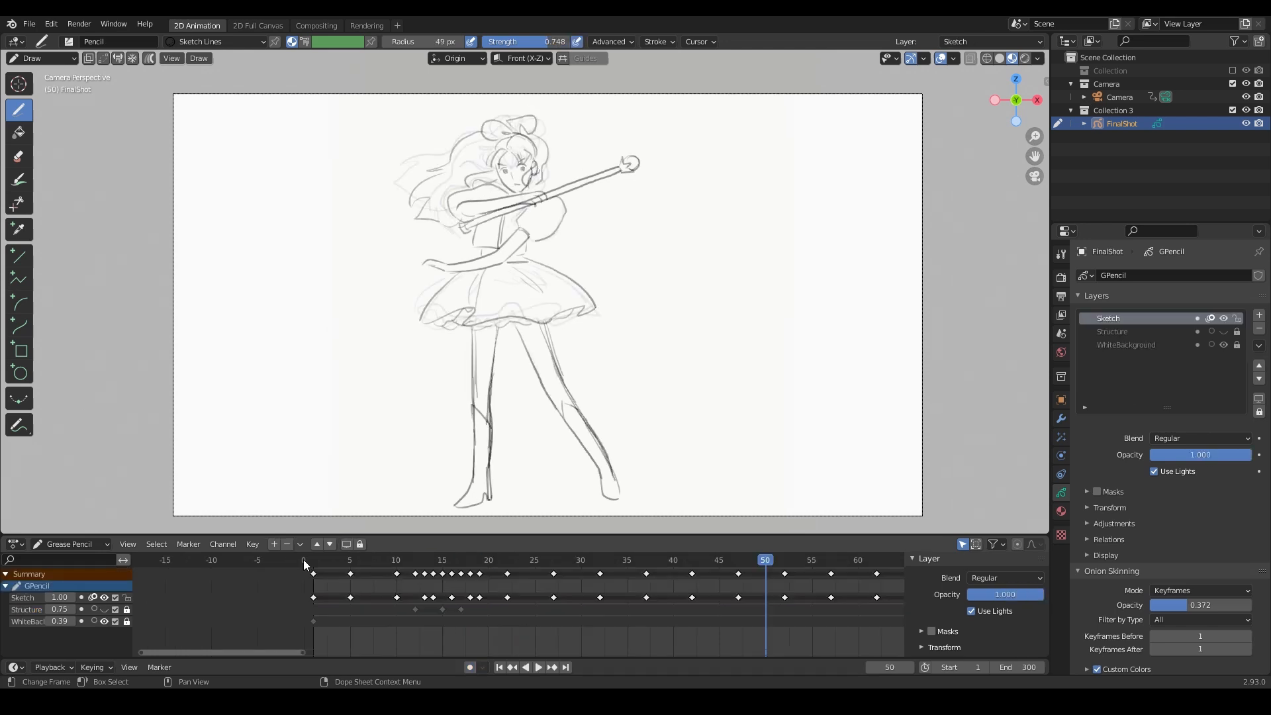
click(305, 563)
key(space)
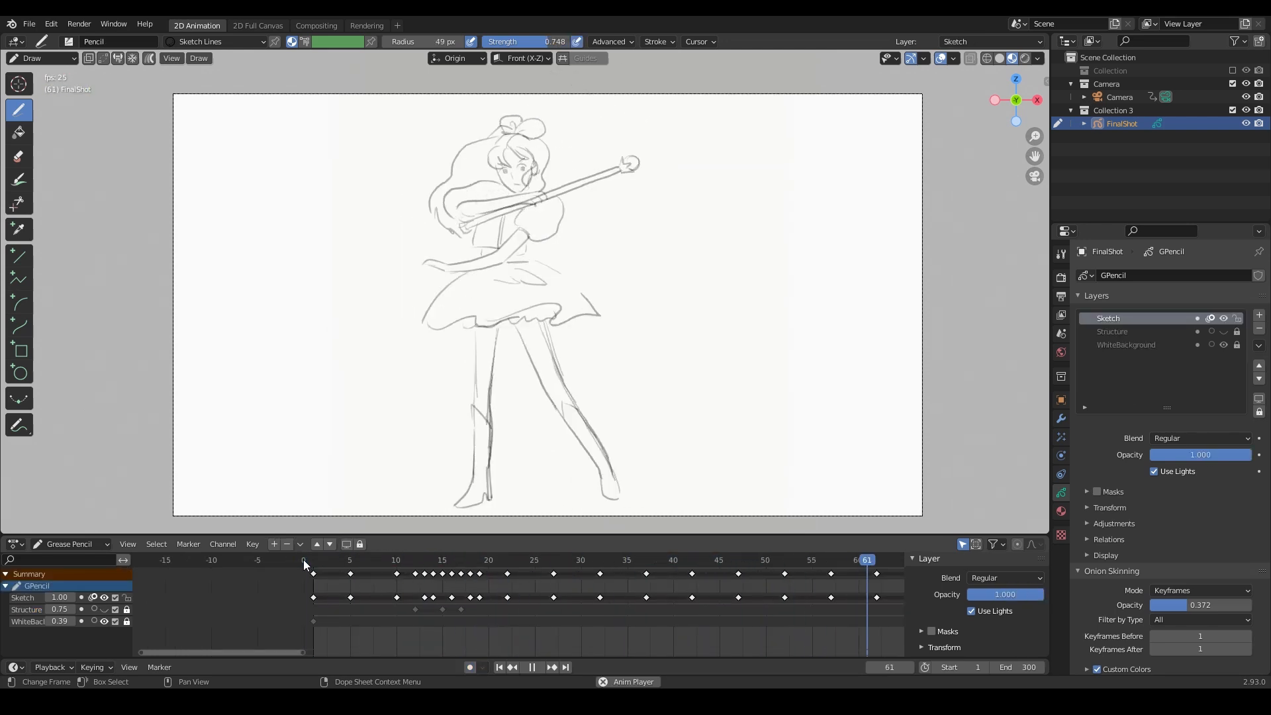
key(space)
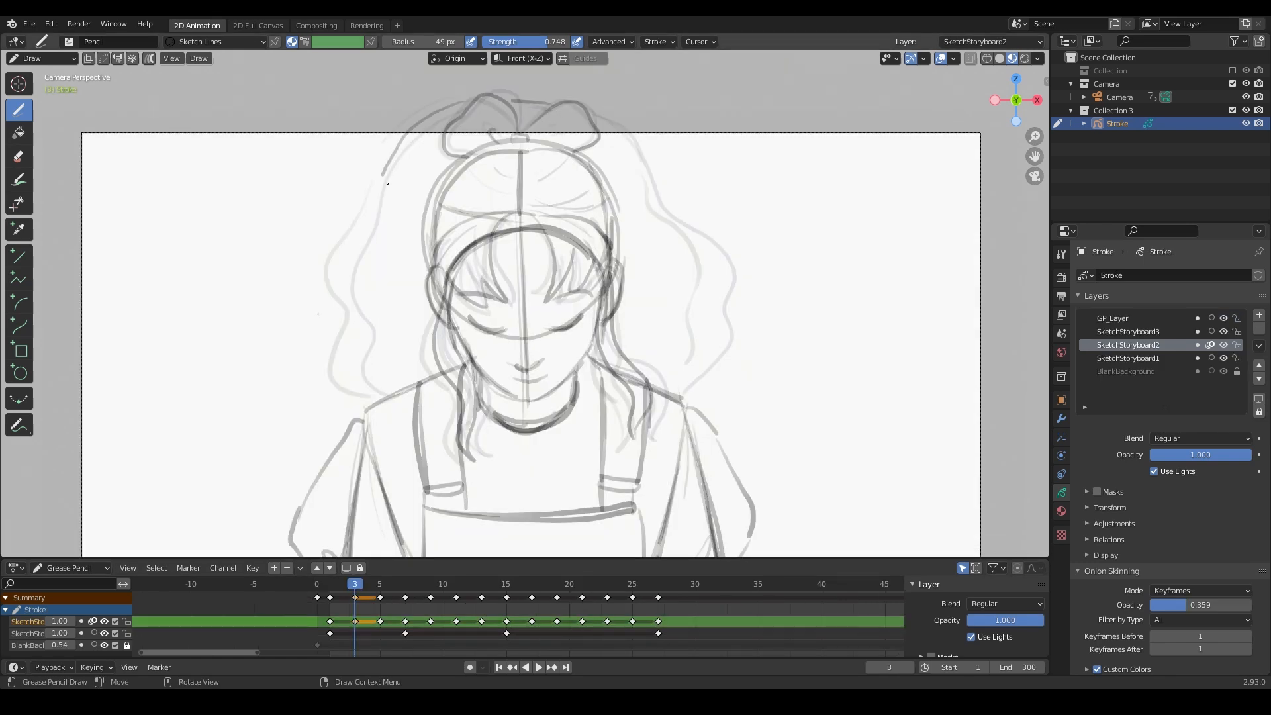
- Draw the hair's right outer contour at frame 3 on SketchStoryboard2 and check the following hair drawings past frame 13
drag(716, 276, 679, 393)
mouse_move(351, 586)
mouse_down()
mouse_move(341, 589)
mouse_move(431, 589)
mouse_up()
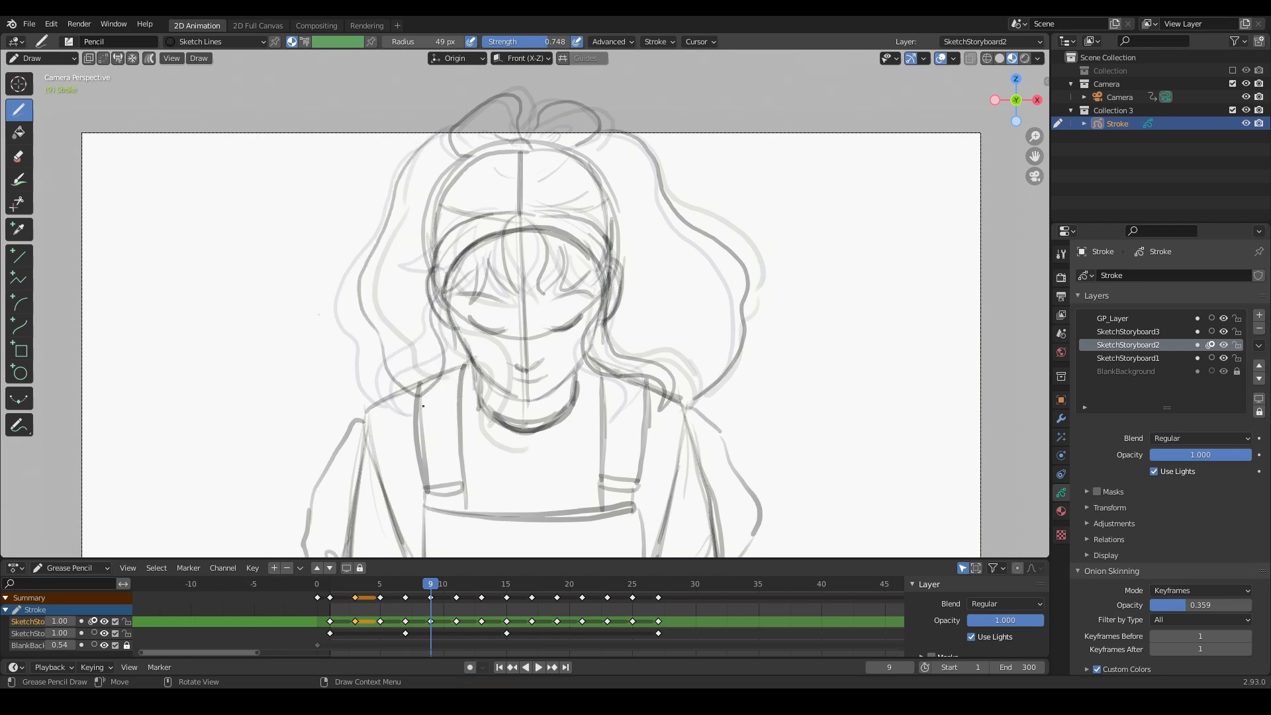
drag(433, 586, 481, 585)
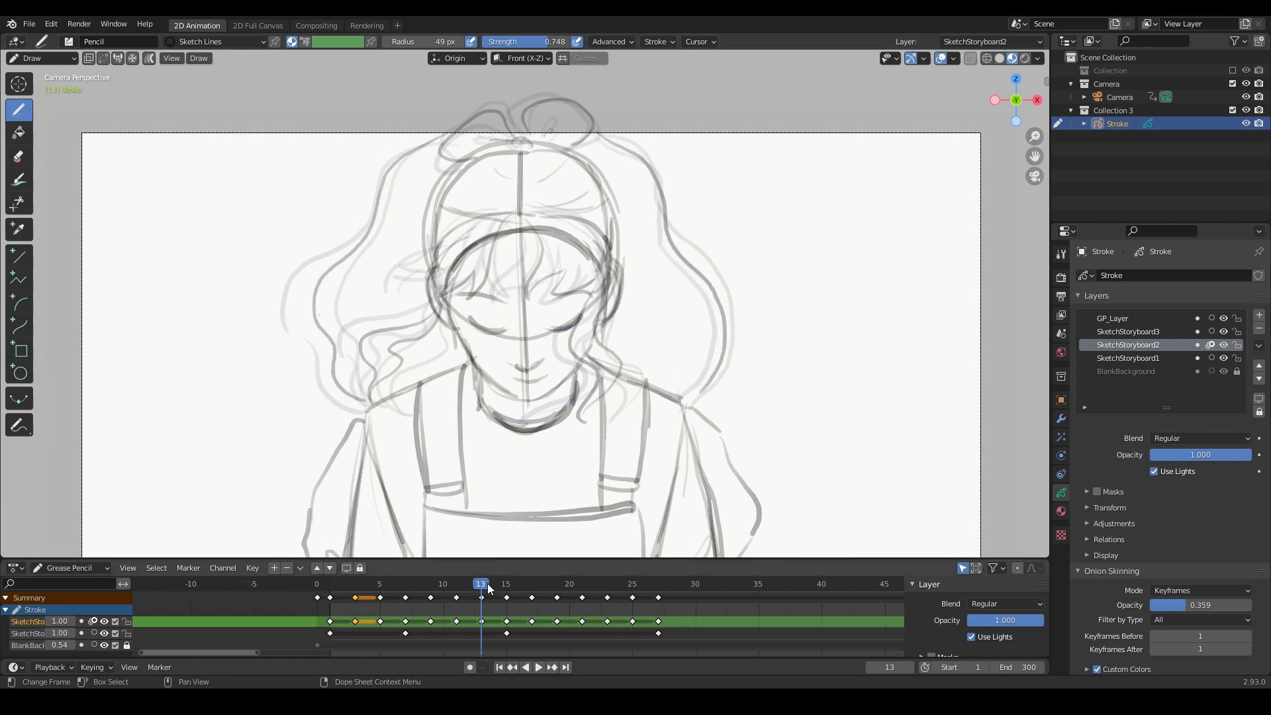
mouse_move(482, 586)
mouse_down()
mouse_move(376, 608)
mouse_move(493, 592)
mouse_up()
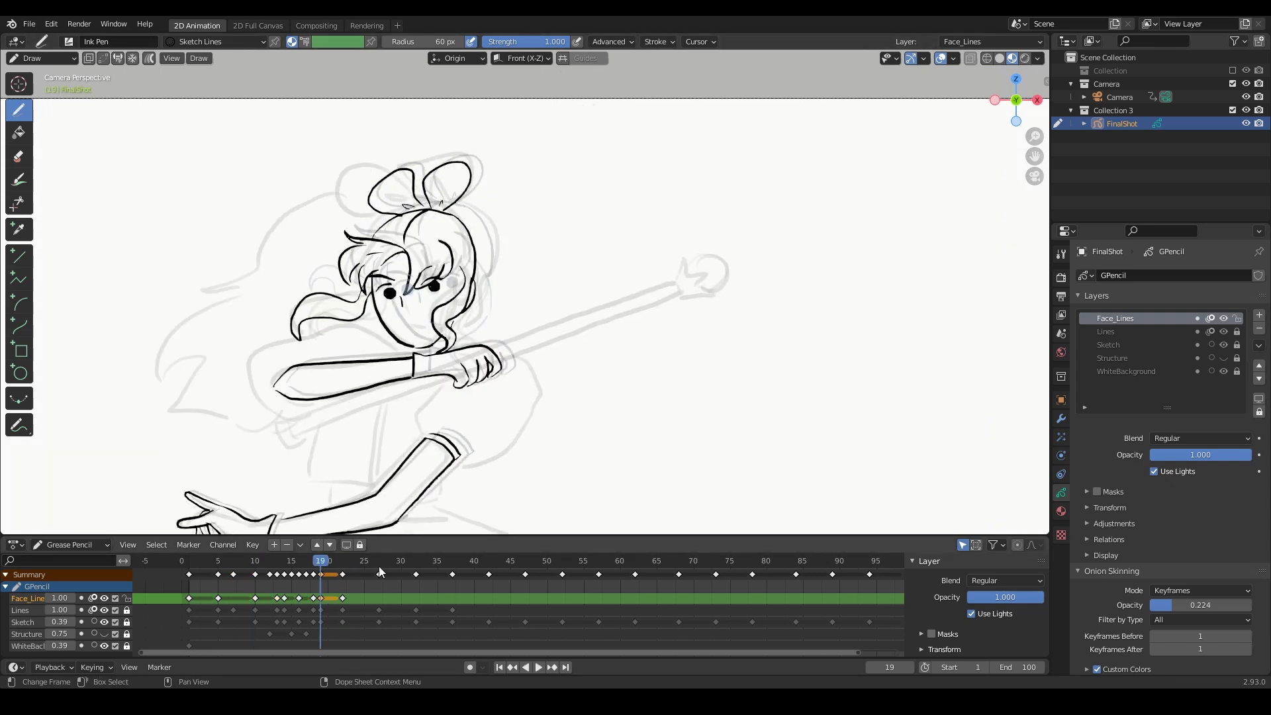
- Step through the FinalShot ink drawings to compare the face and skirt line art between frames
key(Right)
key(Right)
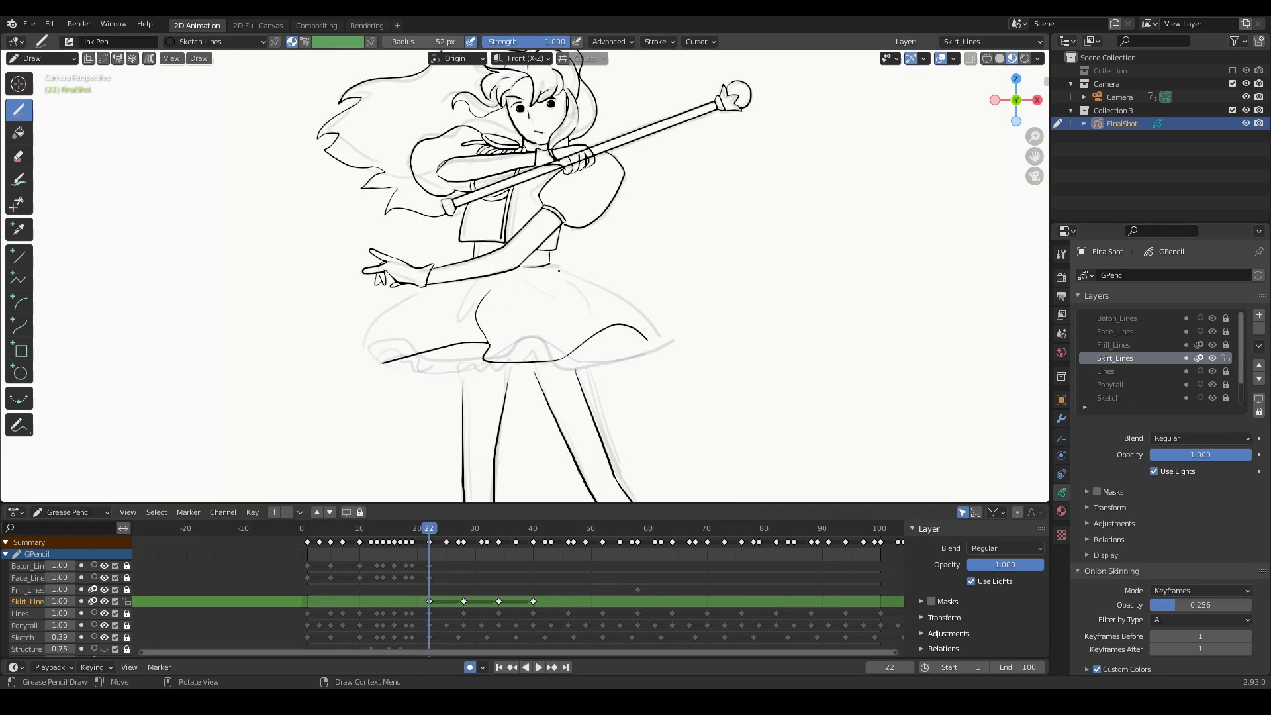
key(Up)
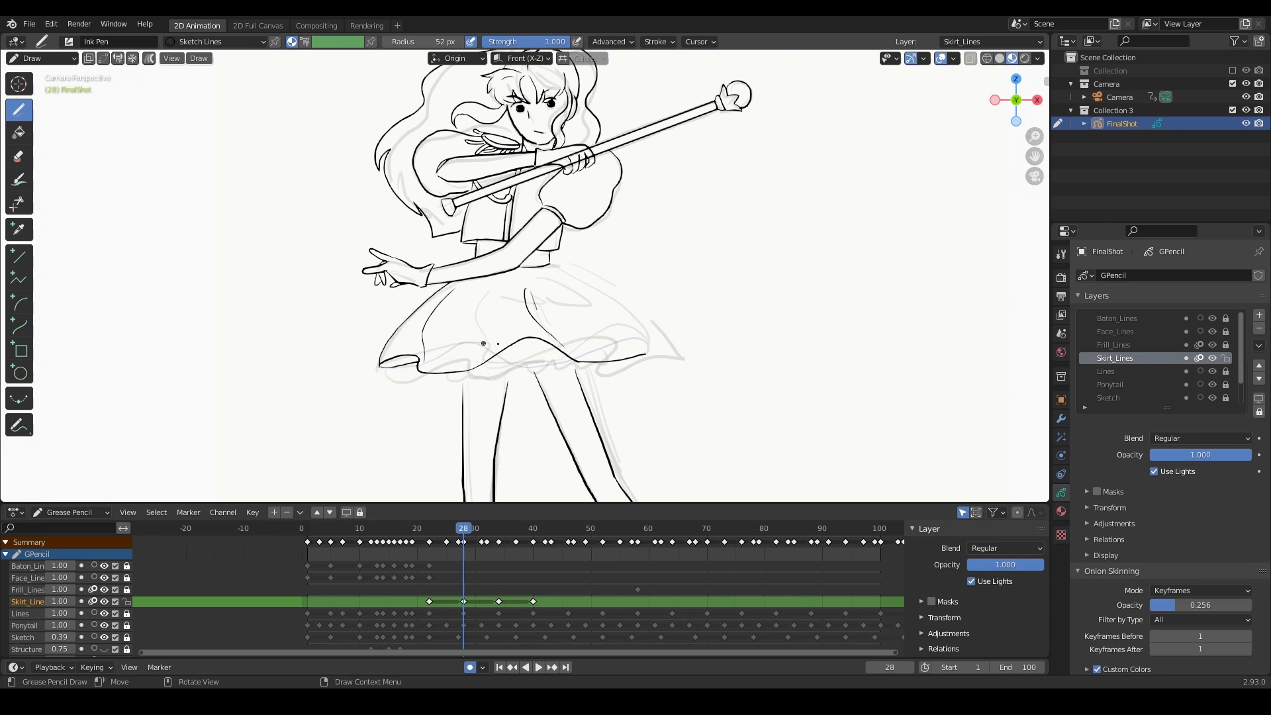
key(Up)
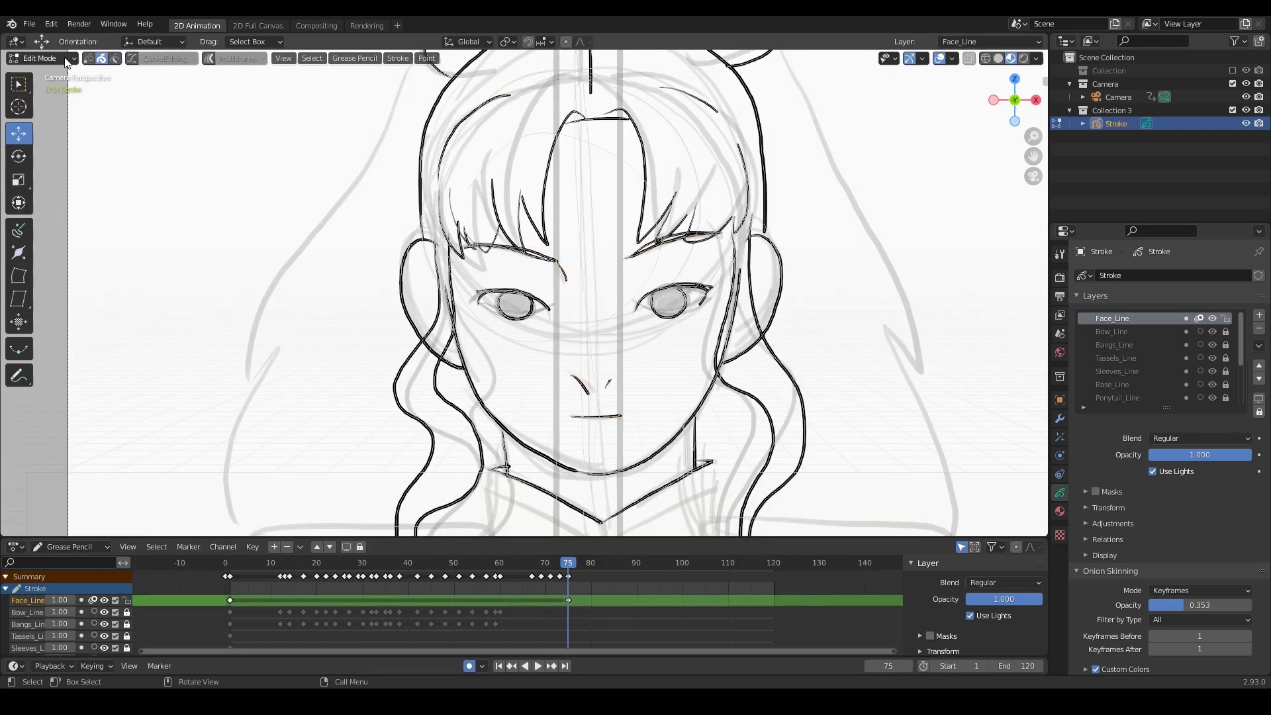
- In Sculpt Mode, nudge the inner end of the right eyebrow on the Face_Line layer at frame 75
click(66, 59)
click(40, 102)
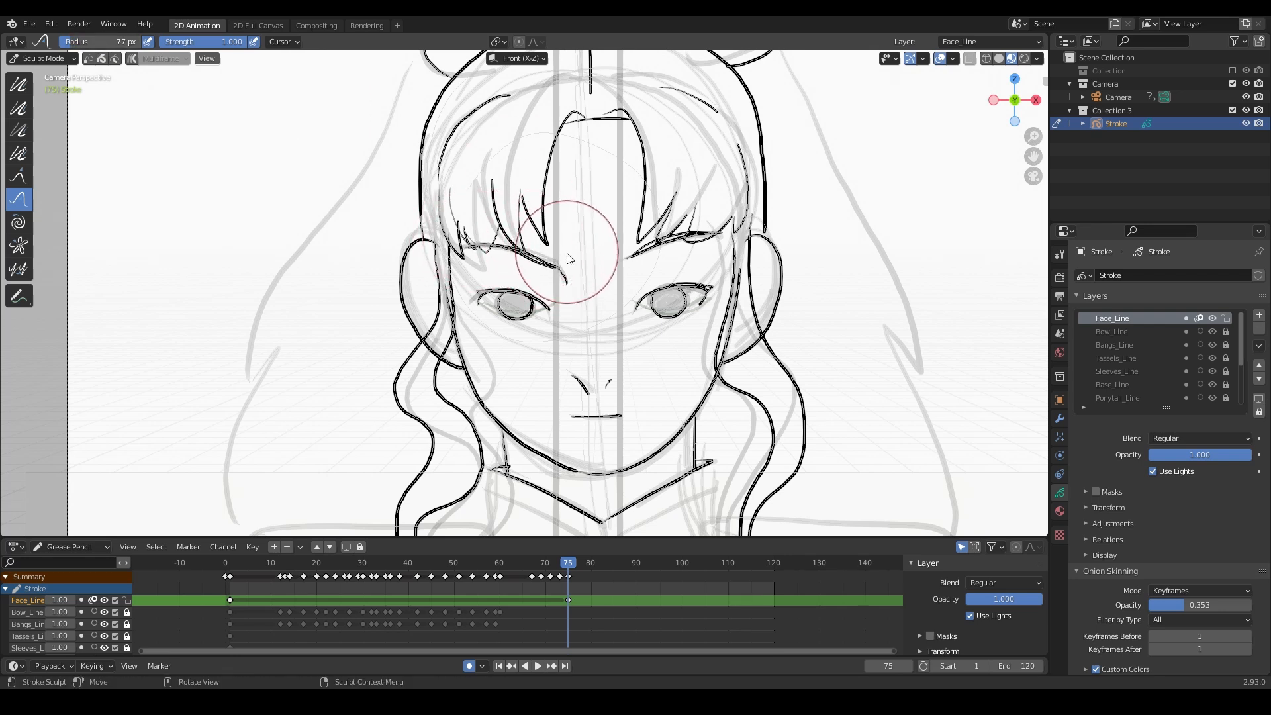
mouse_move(627, 250)
mouse_down()
mouse_move(666, 229)
mouse_move(636, 257)
mouse_up()
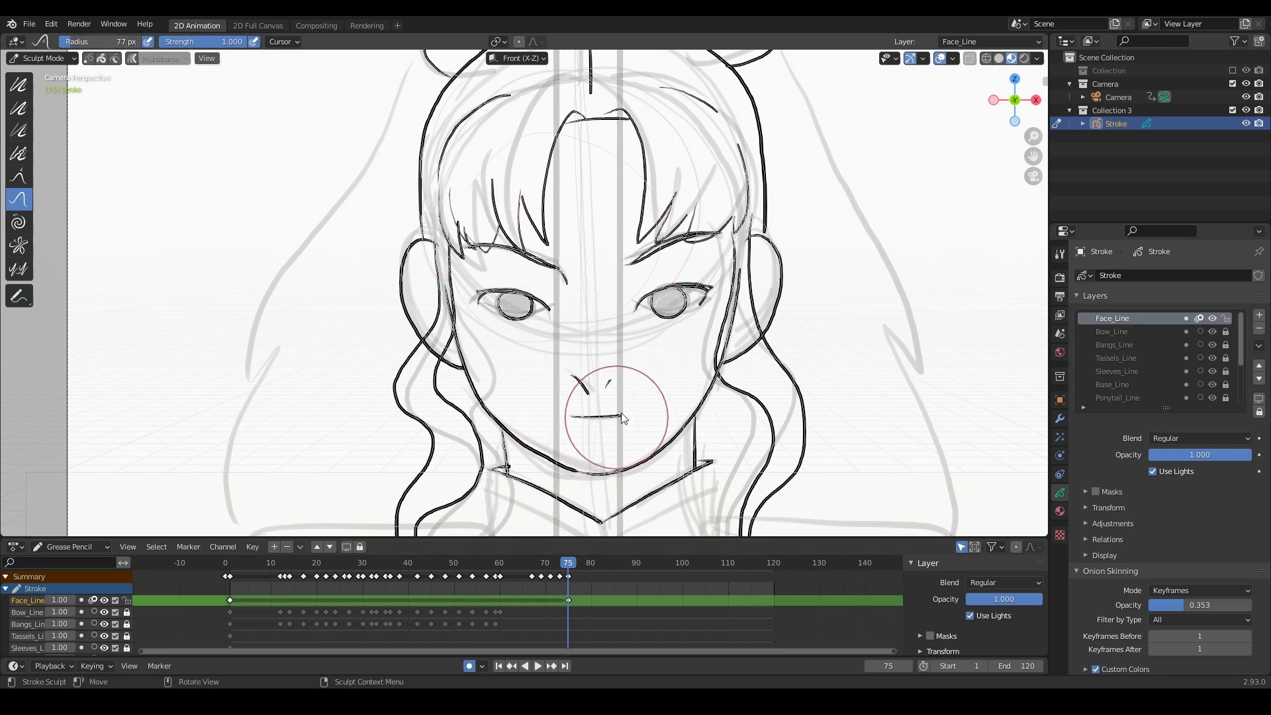
key(Tab)
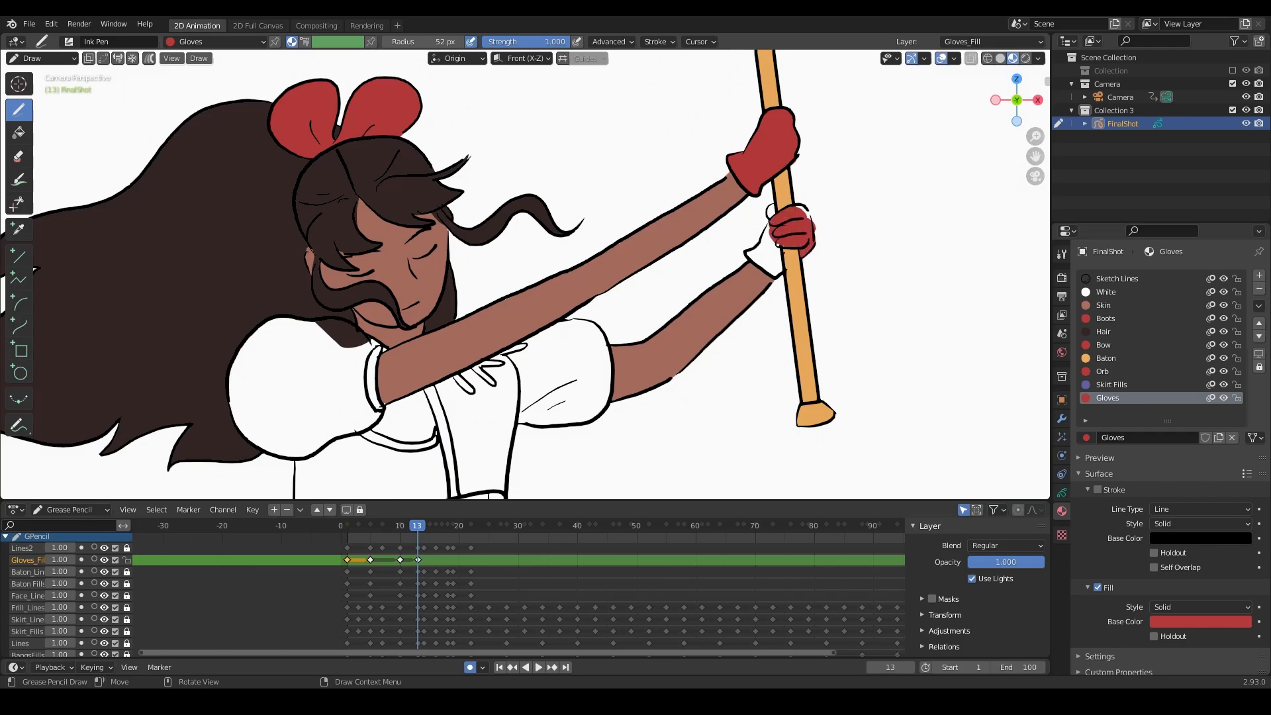
- In Sculpt Mode, nudge the lower hand's glove fill into its line art on Gloves_Fill at frame 13, and return to Draw mode
click(42, 58)
click(47, 101)
drag(792, 227, 797, 219)
click(41, 58)
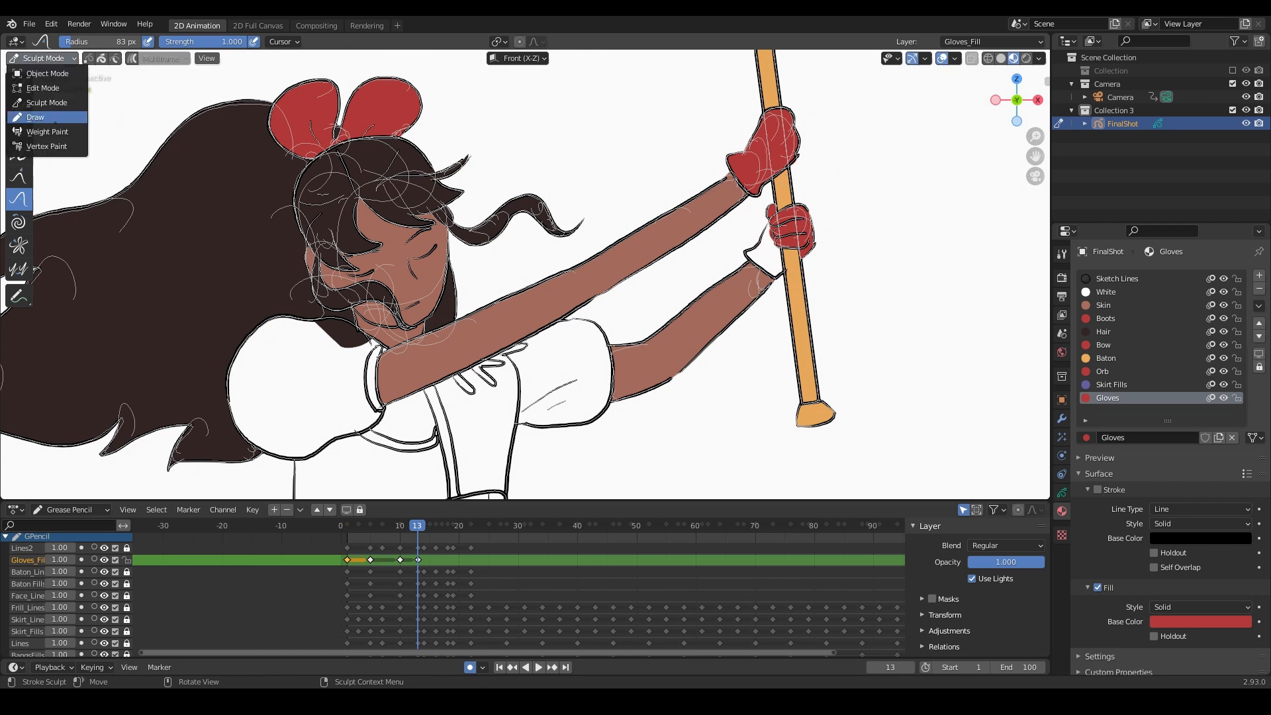
click(41, 116)
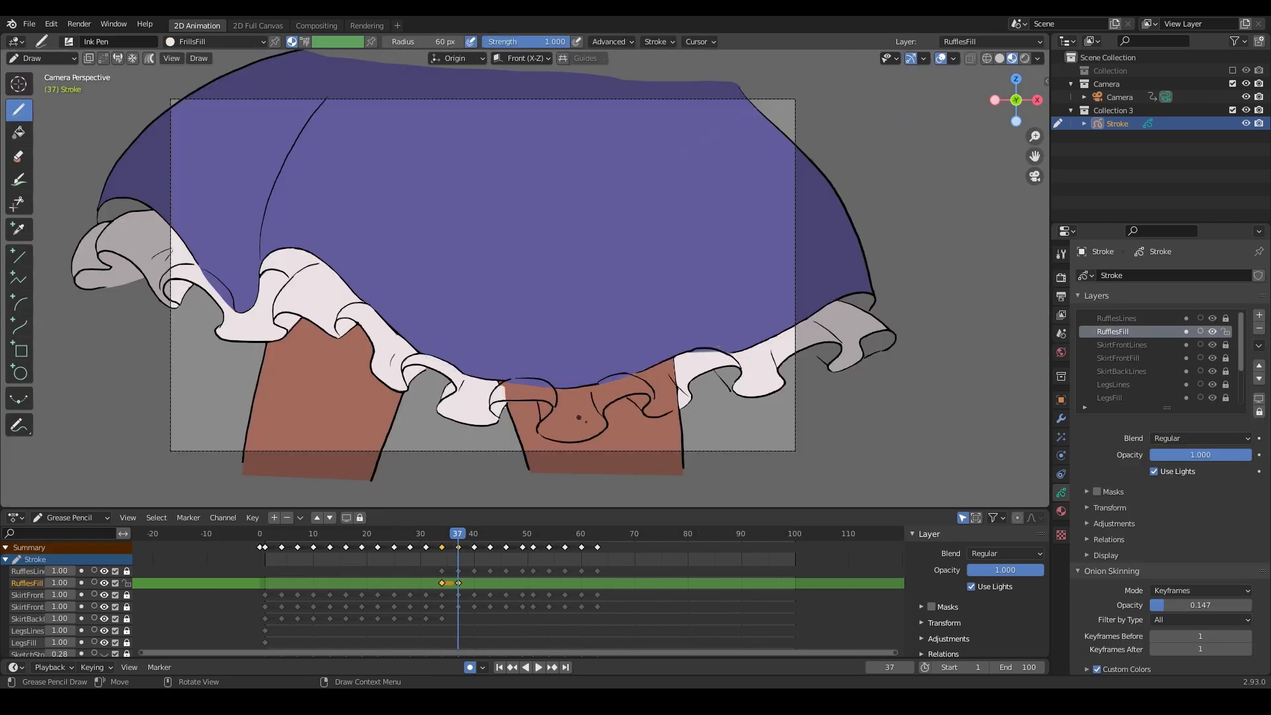
- Fill the unpainted ruffle in front of the right-hand leg with FrillsFill on the RufflesFill layer at frame 37
drag(567, 447, 578, 413)
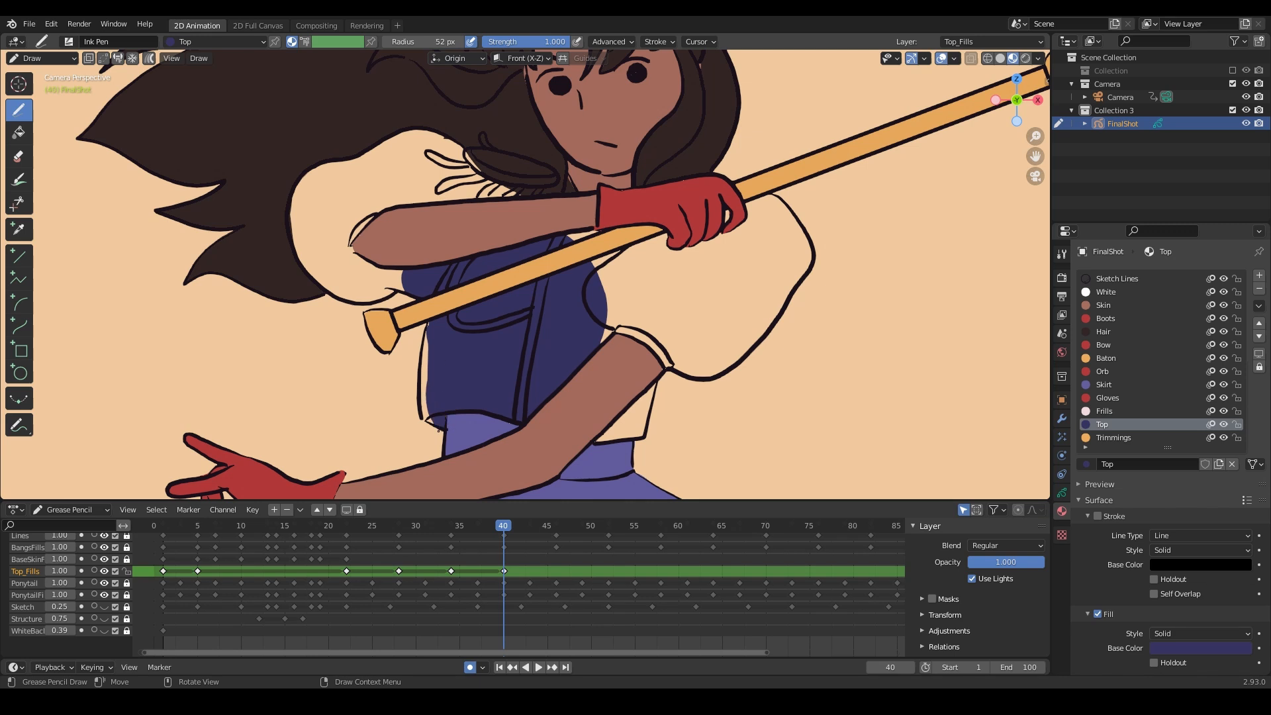
- On Top_Fills at frame 40, fill the right-hand sleeve and bodice with Top, save, and paint the shoulder fringe with Trimmings
mouse_move(600, 240)
mouse_down()
mouse_move(662, 312)
mouse_move(664, 345)
mouse_up()
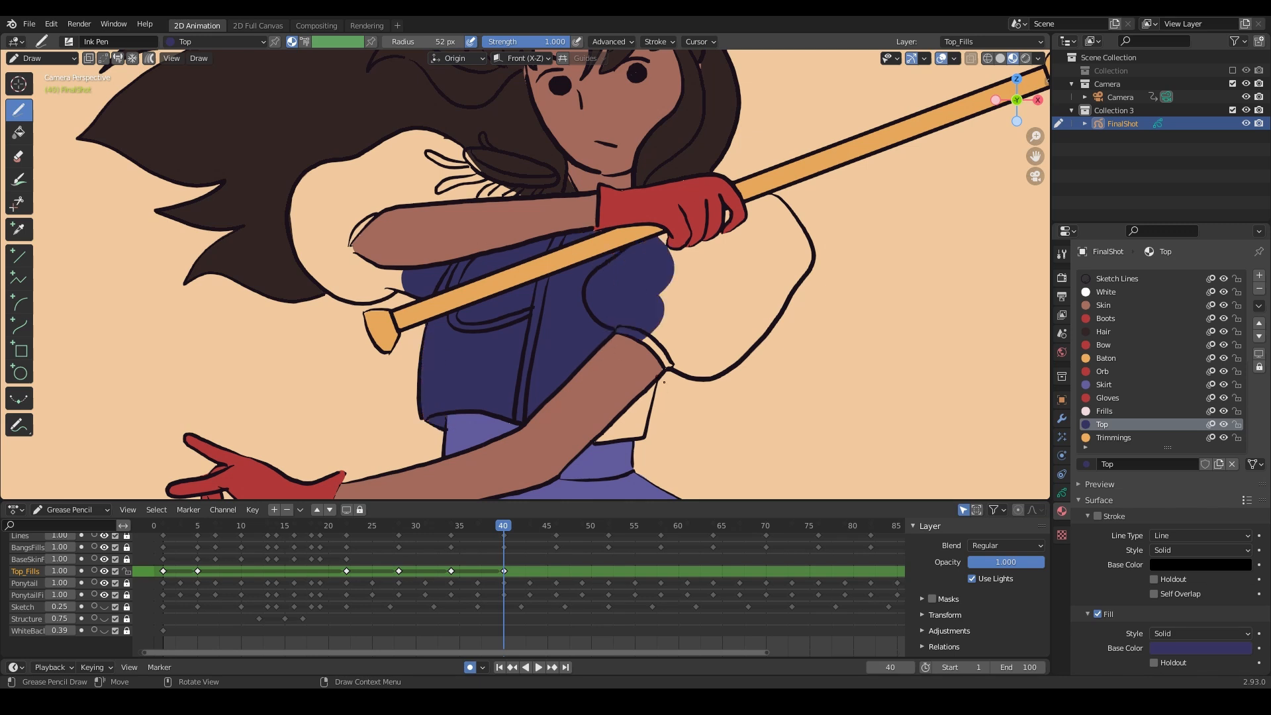
mouse_move(651, 445)
mouse_down()
mouse_move(708, 264)
mouse_move(775, 318)
mouse_move(702, 371)
mouse_up()
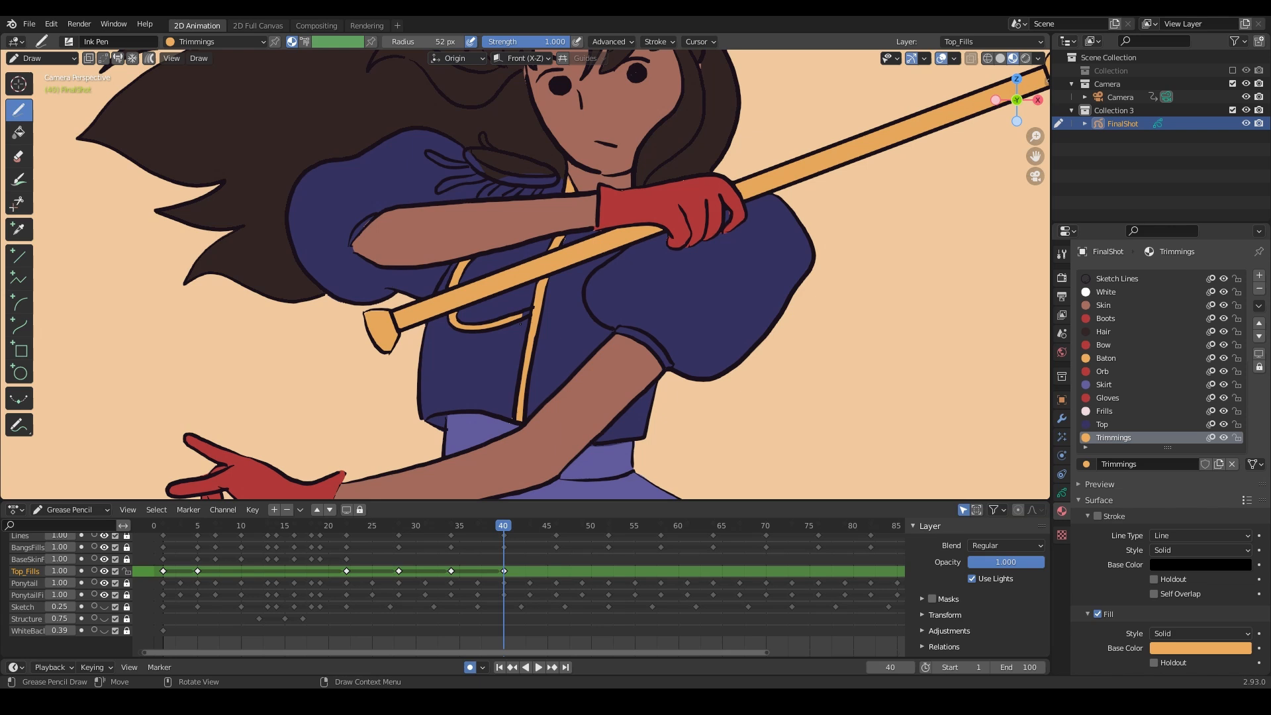
key(ctrl+s)
scroll(520, 323, up, 1)
shift+middle_drag(586, 244, 629, 318)
mouse_move(504, 198)
mouse_down()
mouse_move(514, 218)
mouse_move(581, 224)
mouse_up()
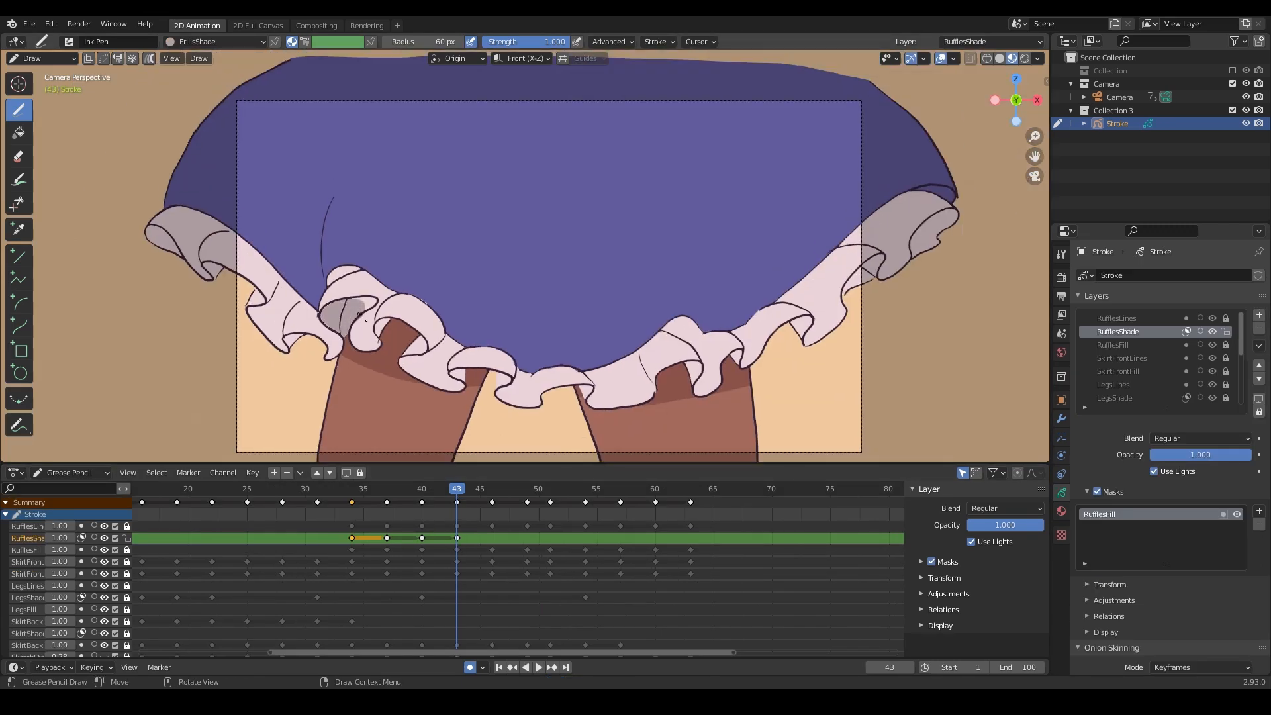
- Shade the inner fold of the left-hand ruffle with FrillsShade on the RufflesShade layer at frame 43
mouse_move(333, 294)
mouse_down()
mouse_move(330, 273)
mouse_move(348, 284)
mouse_up()
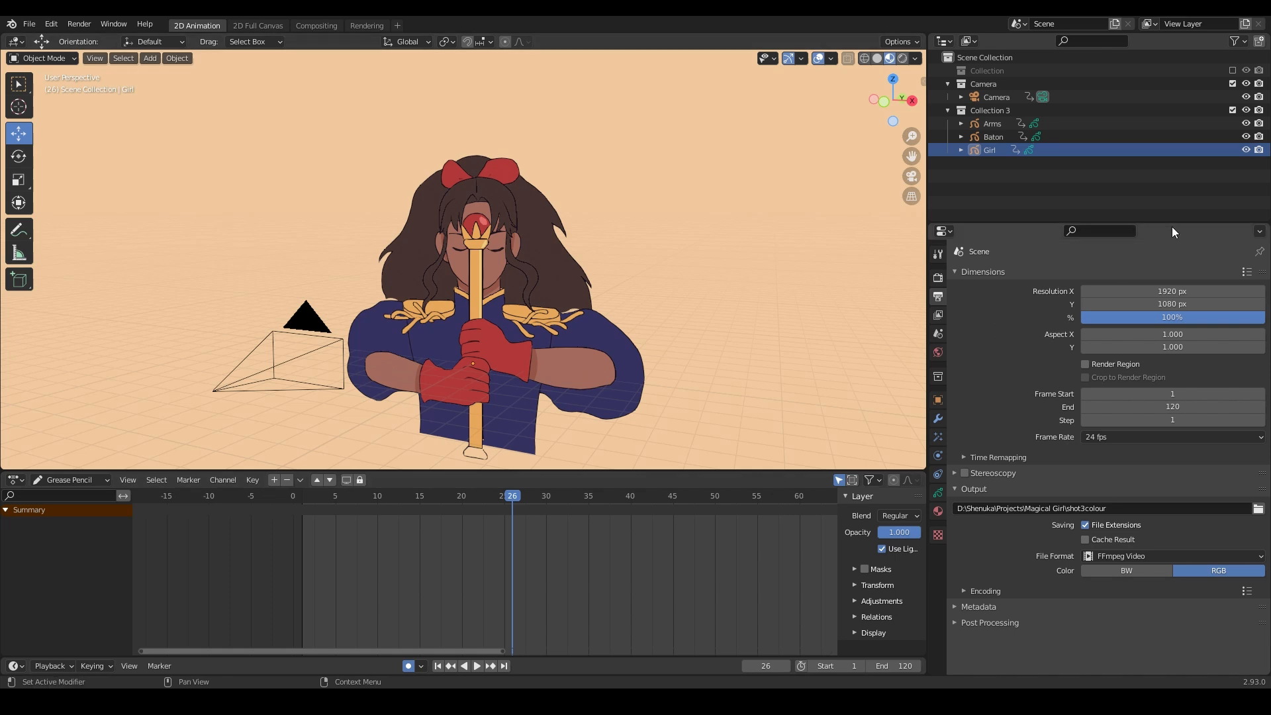
- Hide and reshow the Girl, Baton and Arms objects one after another to check how the shot is split
click(1246, 149)
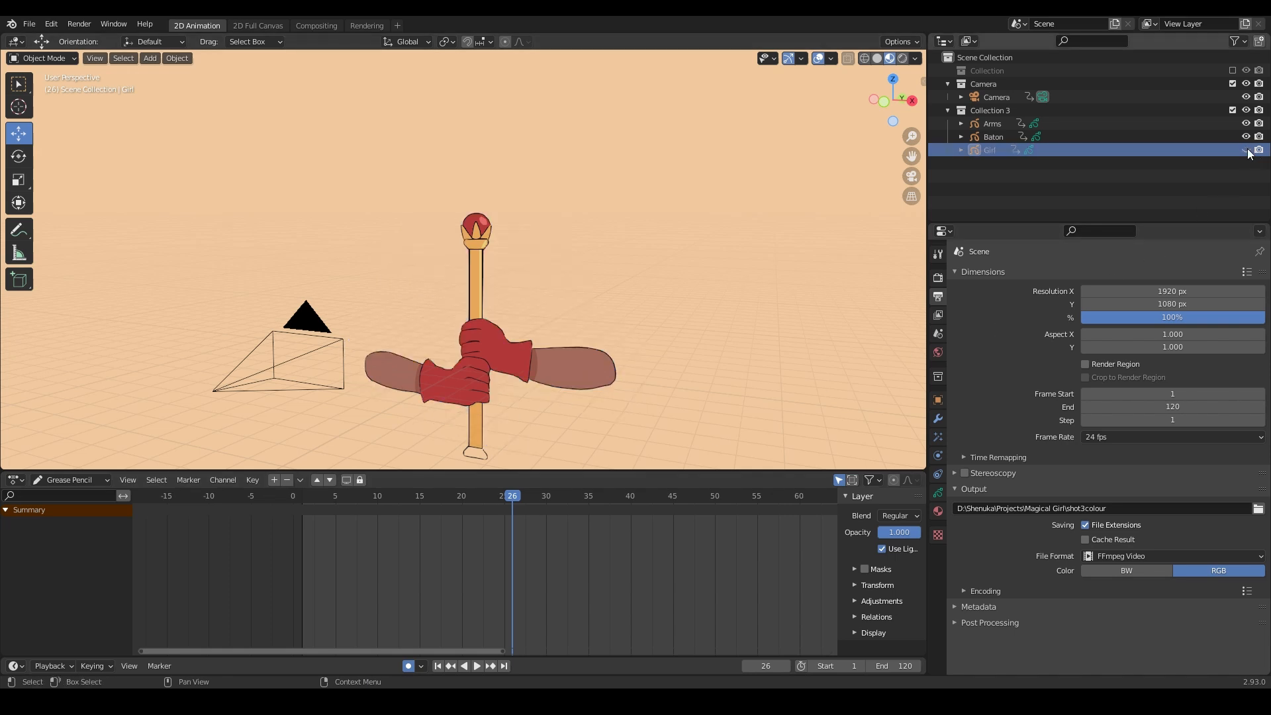
click(1246, 149)
click(1247, 137)
click(1247, 136)
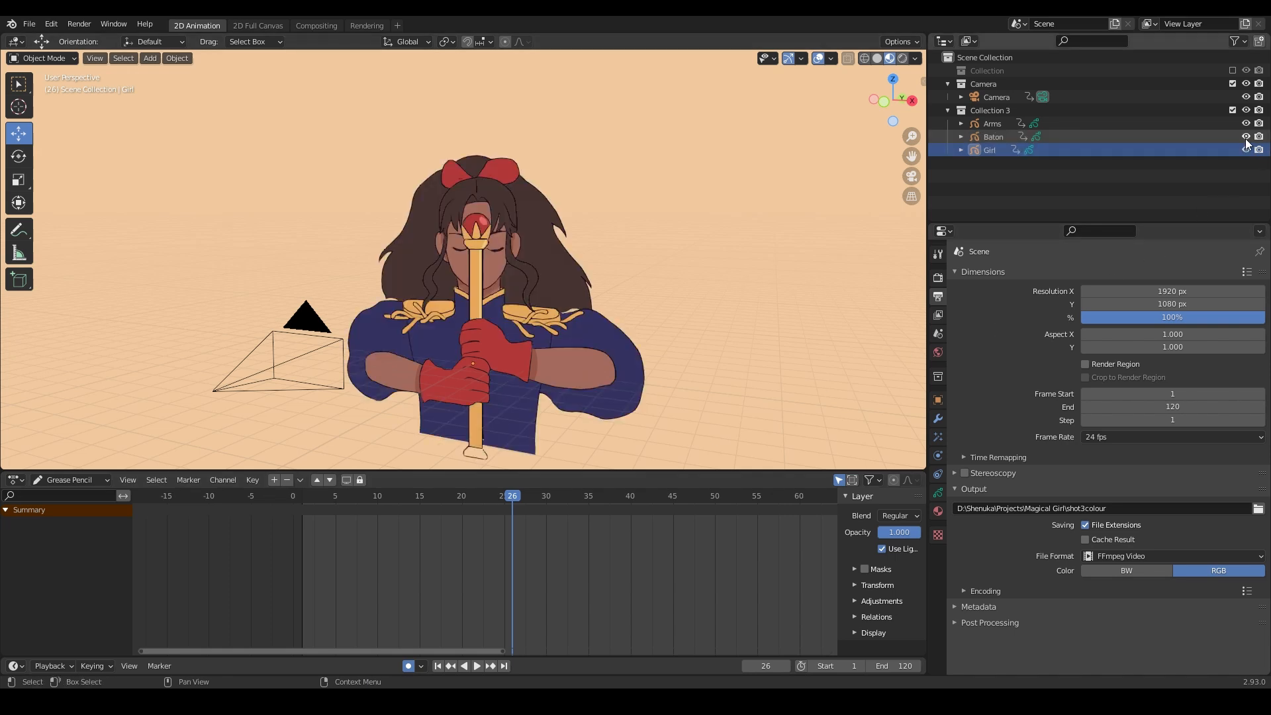
click(1247, 123)
click(1246, 123)
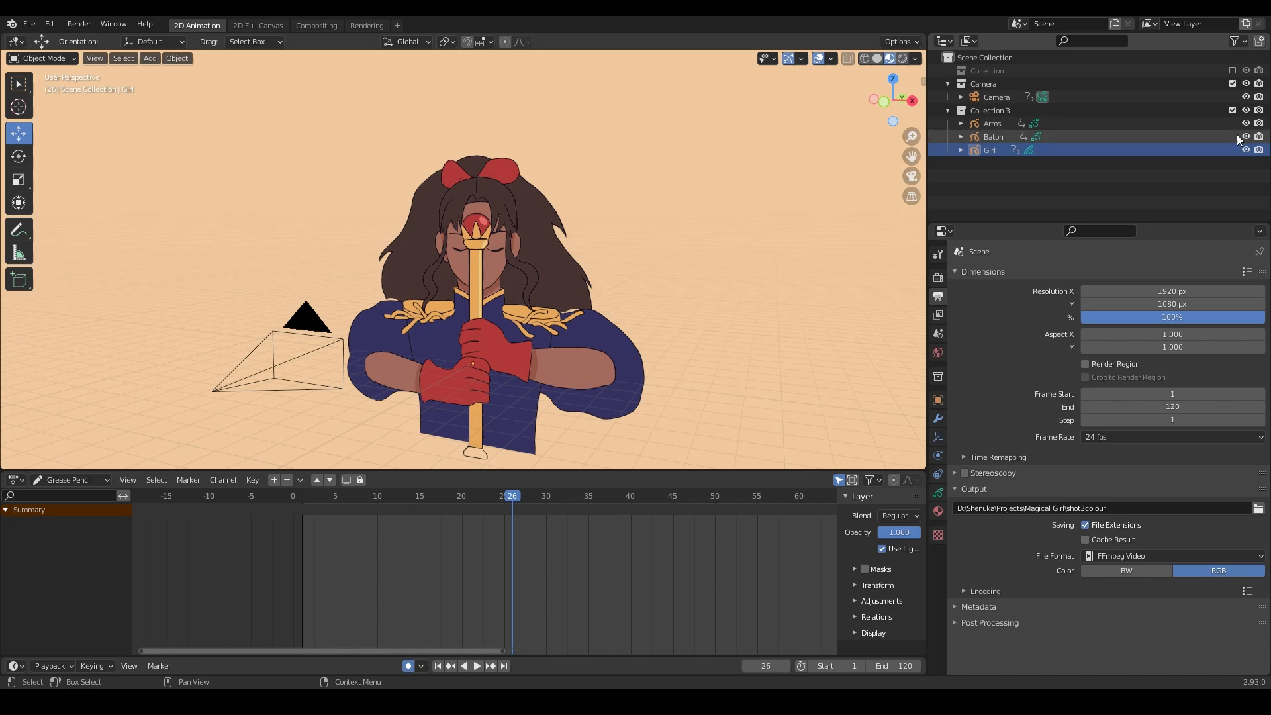